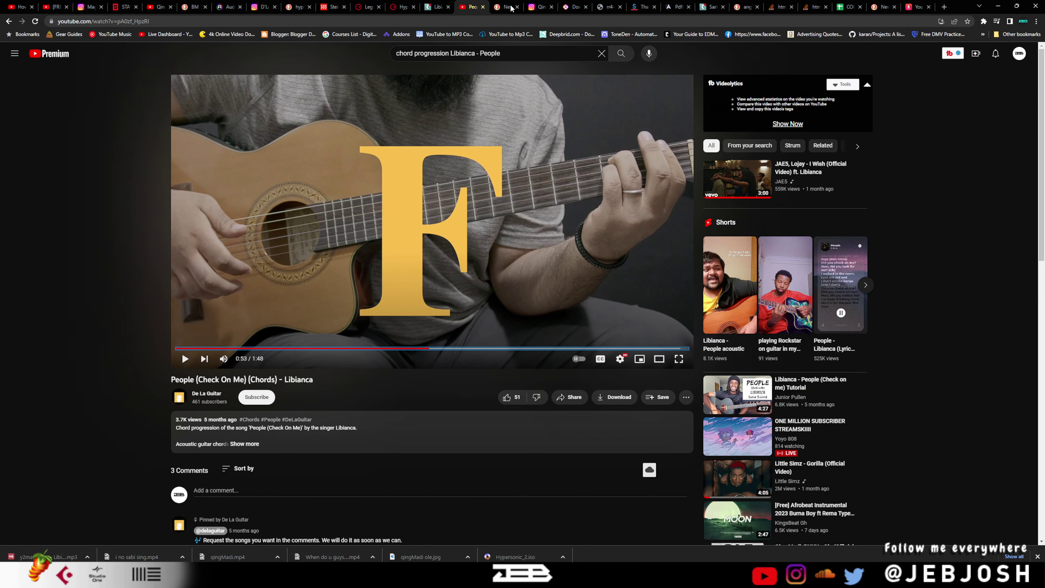
Switch to the Chordify page for Libianca's People with Gb, Gbmaj7, Bbm and Ab diagrams
click(437, 5)
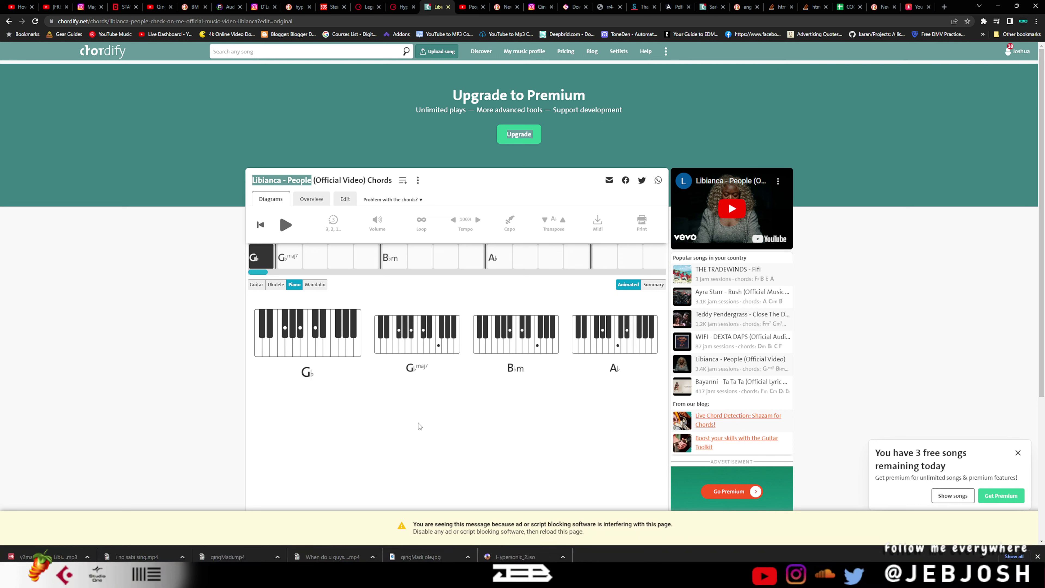
Bring up Notepad's taskbar jump list of pinned and recent files
mouse_move(644, 548)
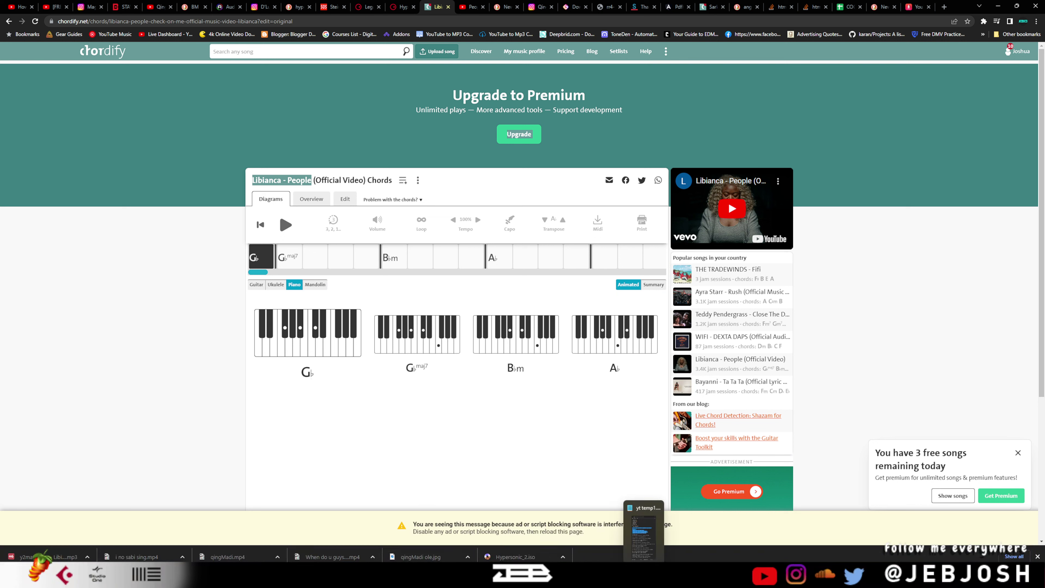
right_click(644, 574)
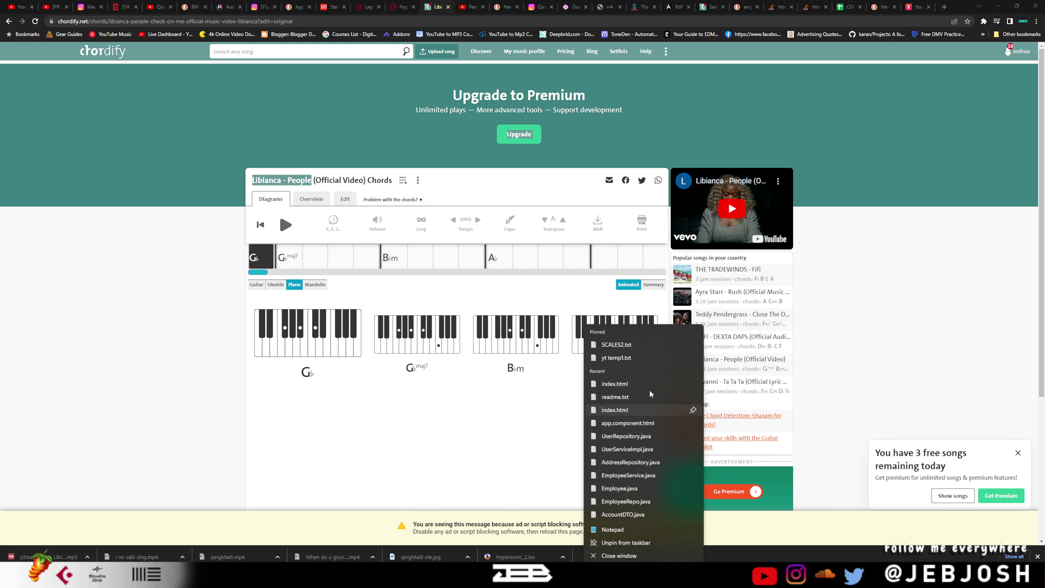
Open SCALES2.txt, move it aside, and highlight the Ab major notes Ab Bb C Db Eb F G
click(624, 348)
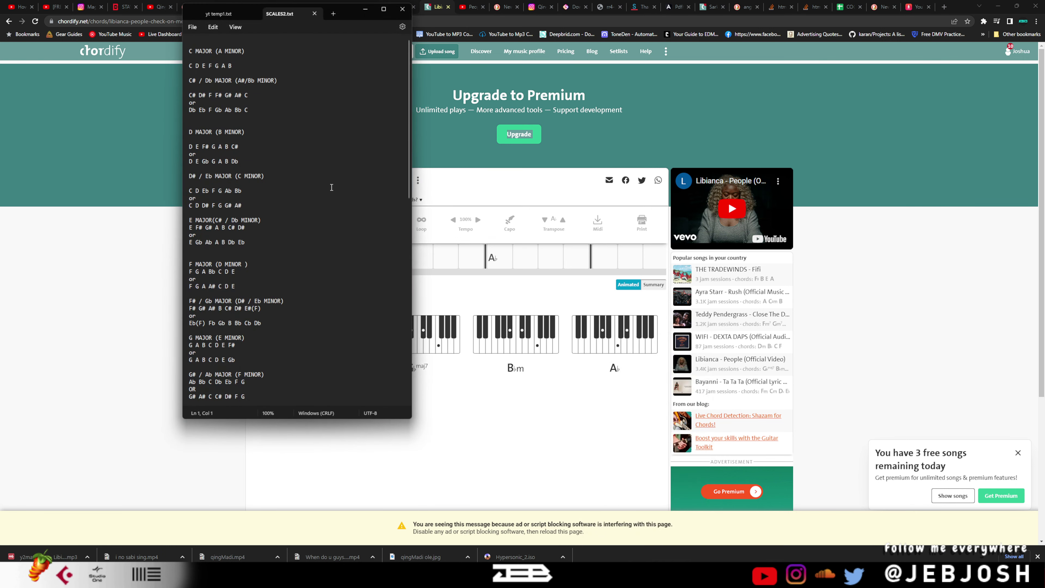
drag(345, 19, 514, 41)
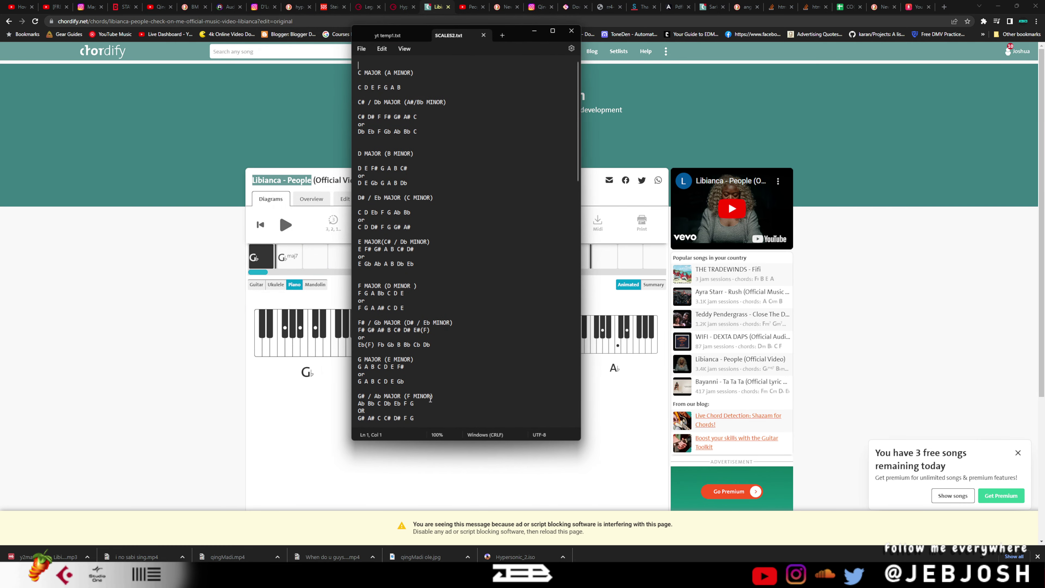
drag(418, 404, 353, 403)
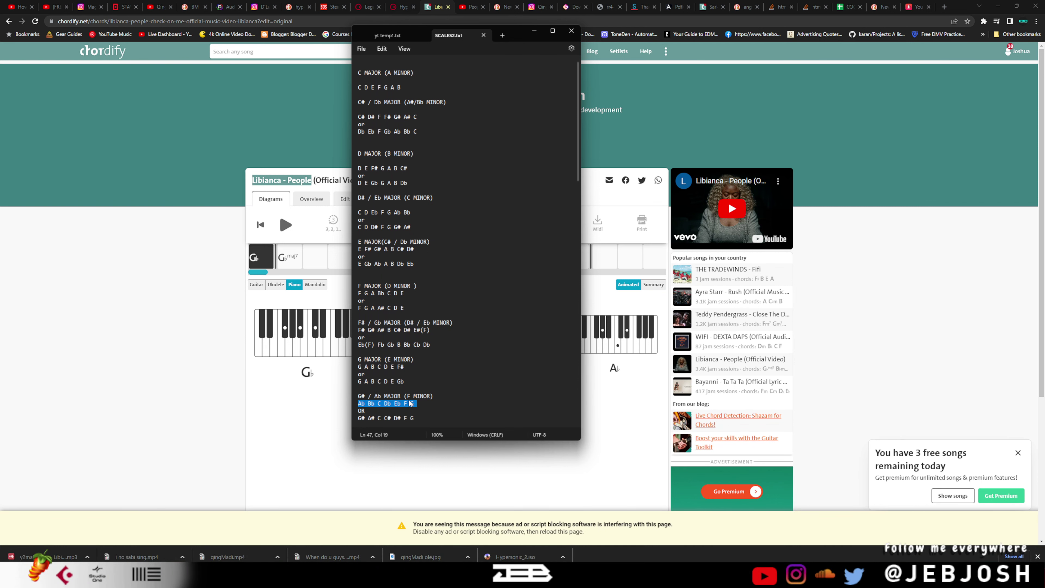
click(209, 398)
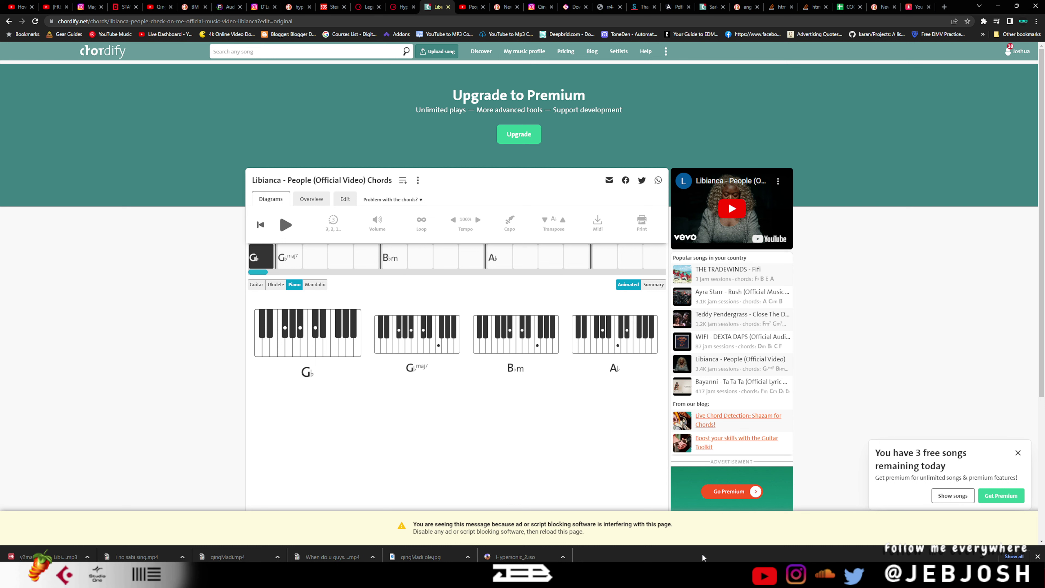
Glance at the scale notes again, then return to the People chord page in Chrome
mouse_move(658, 577)
click(659, 532)
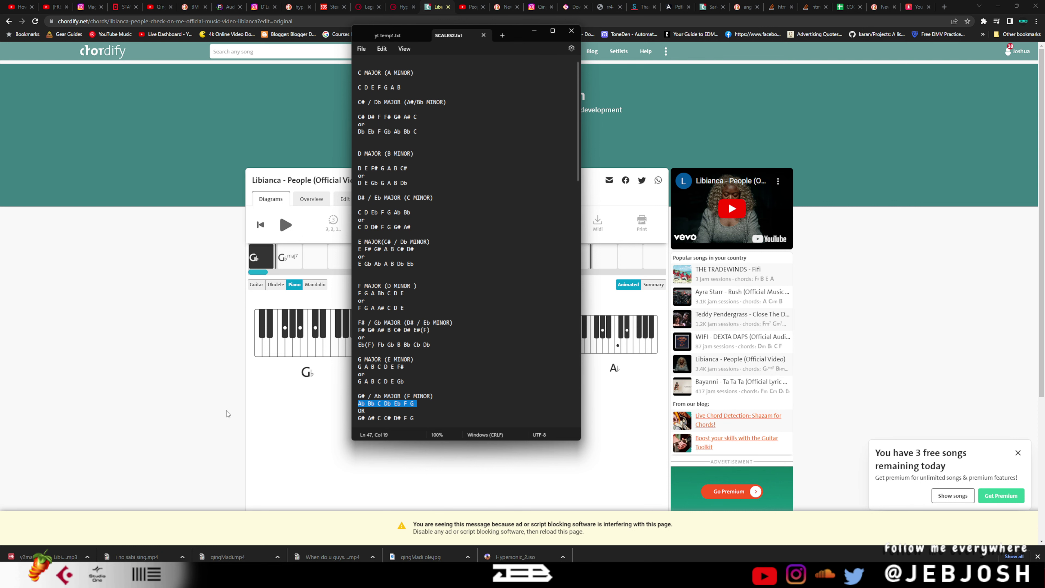
click(227, 413)
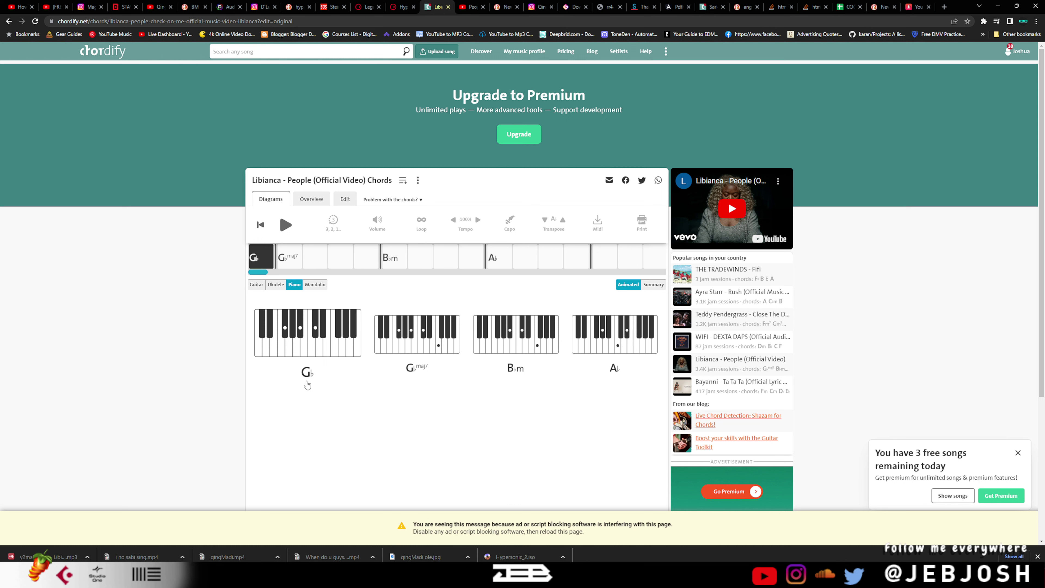
mouse_move(374, 577)
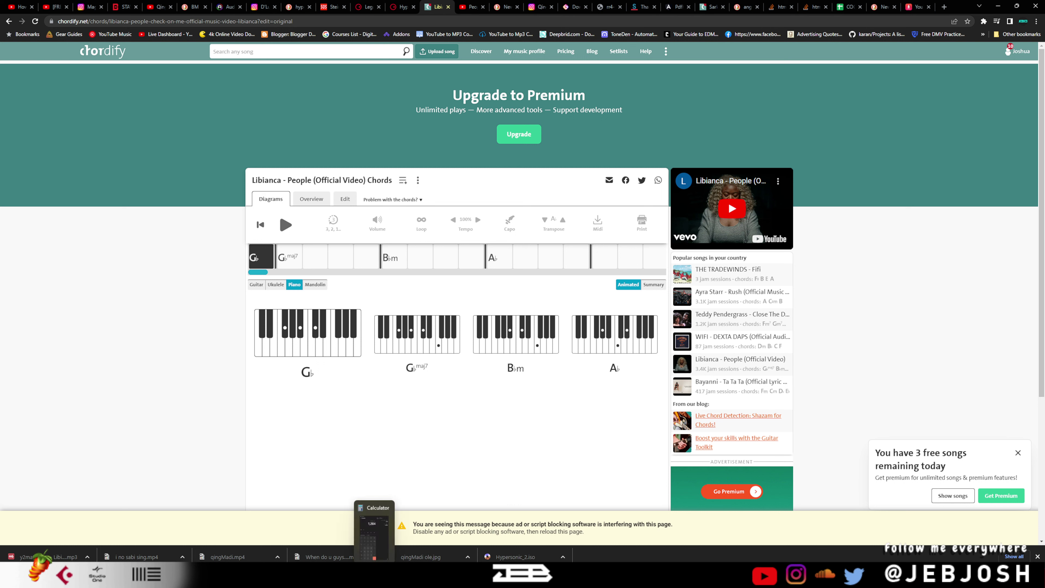
mouse_move(498, 576)
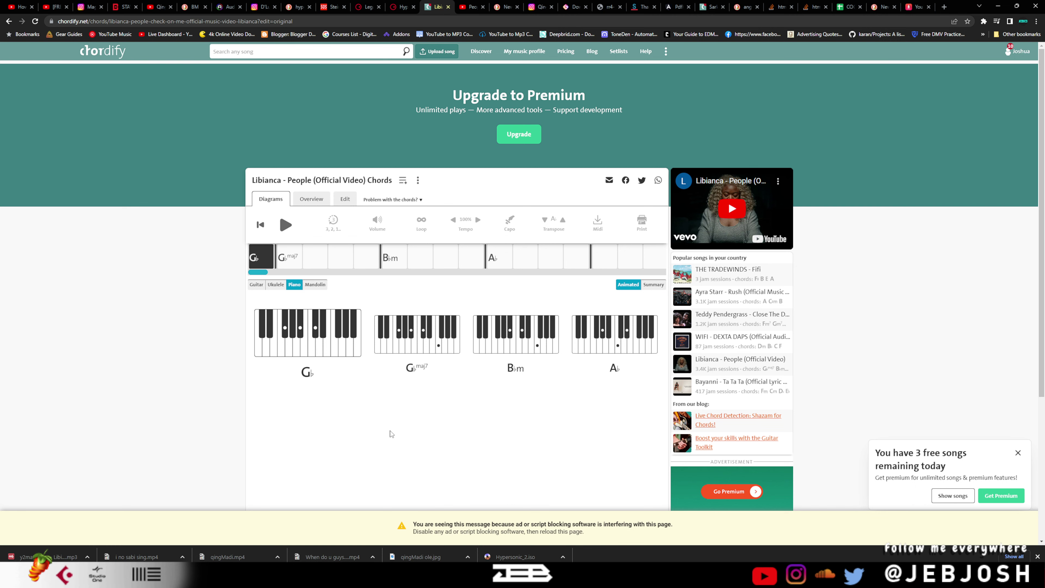
Go back to the People chords video on YouTube, then switch to the FL Studio playlist
click(460, 5)
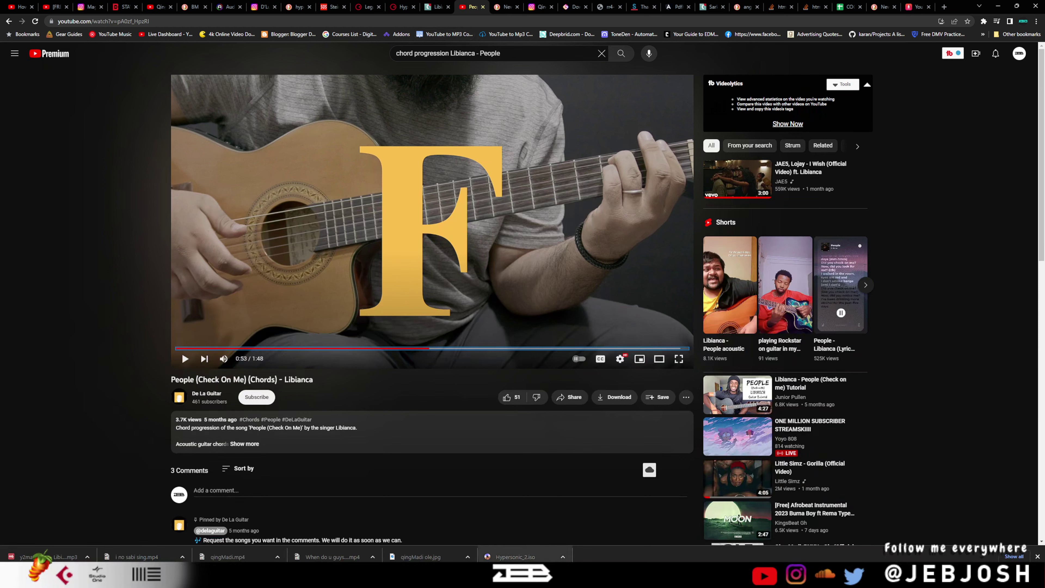
key(alt+Tab)
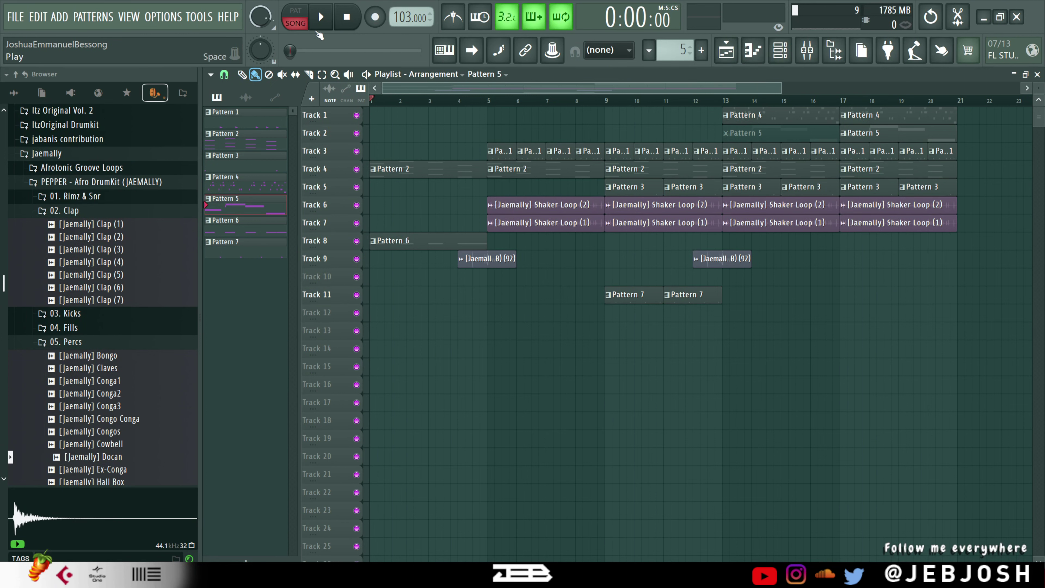
Select pattern 2 in pattern mode and hide the playlist to show the channel rack
click(410, 165)
click(295, 11)
key(F5)
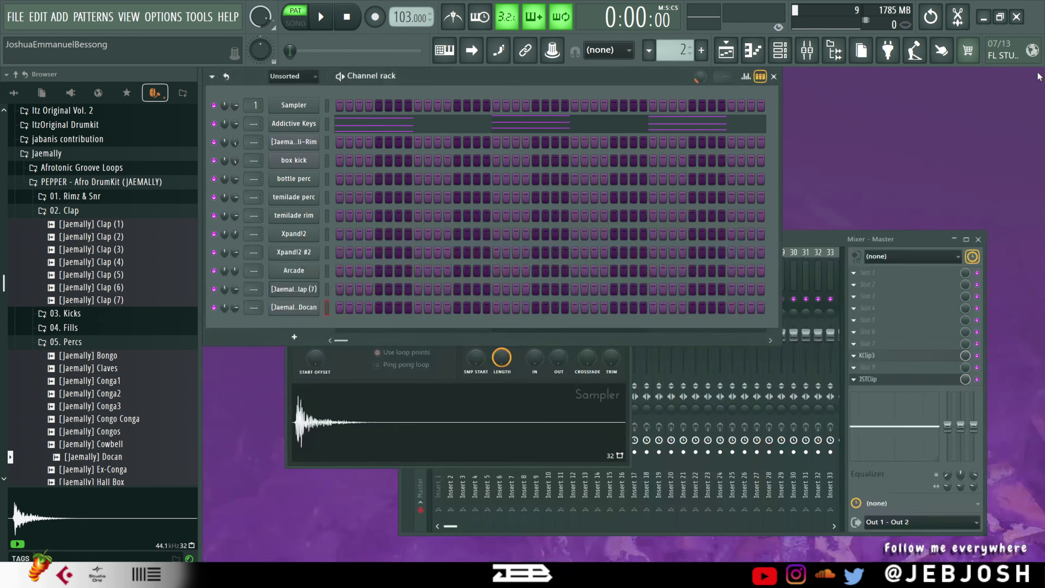
Play pattern 2 and open the Addictive Keys piano roll with its four triads
click(294, 123)
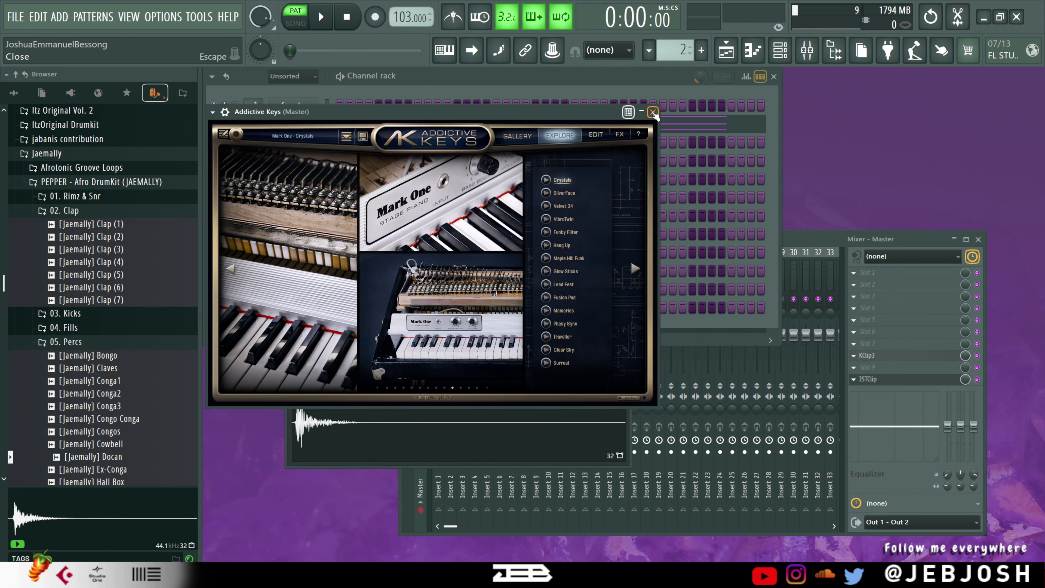
click(653, 112)
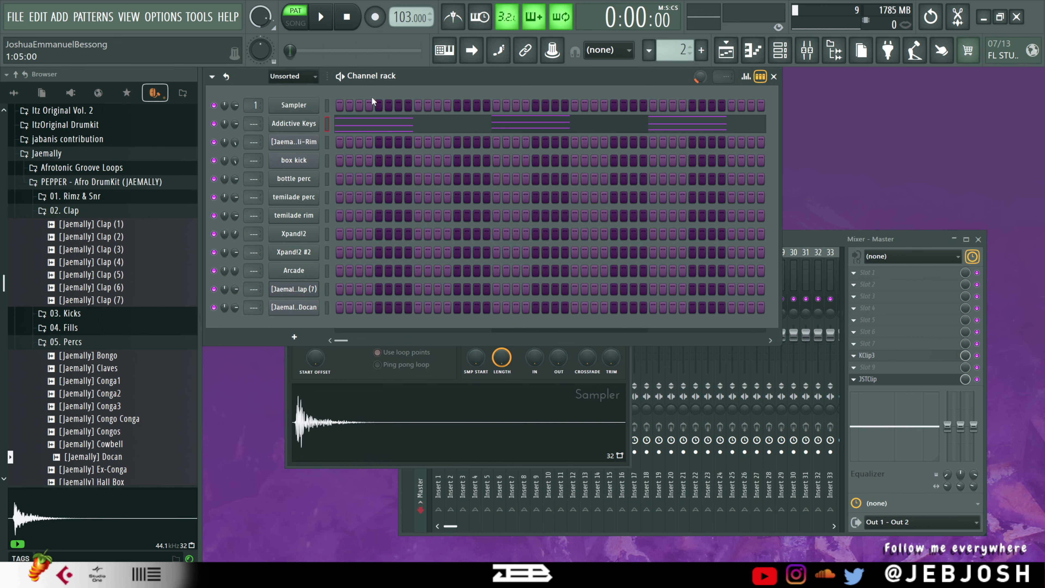
key(space)
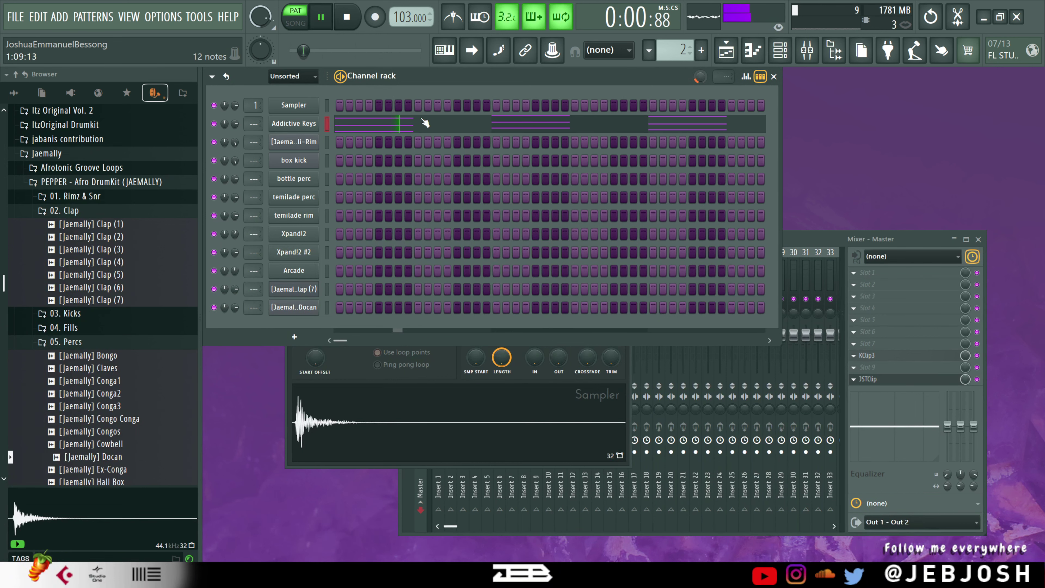
click(452, 130)
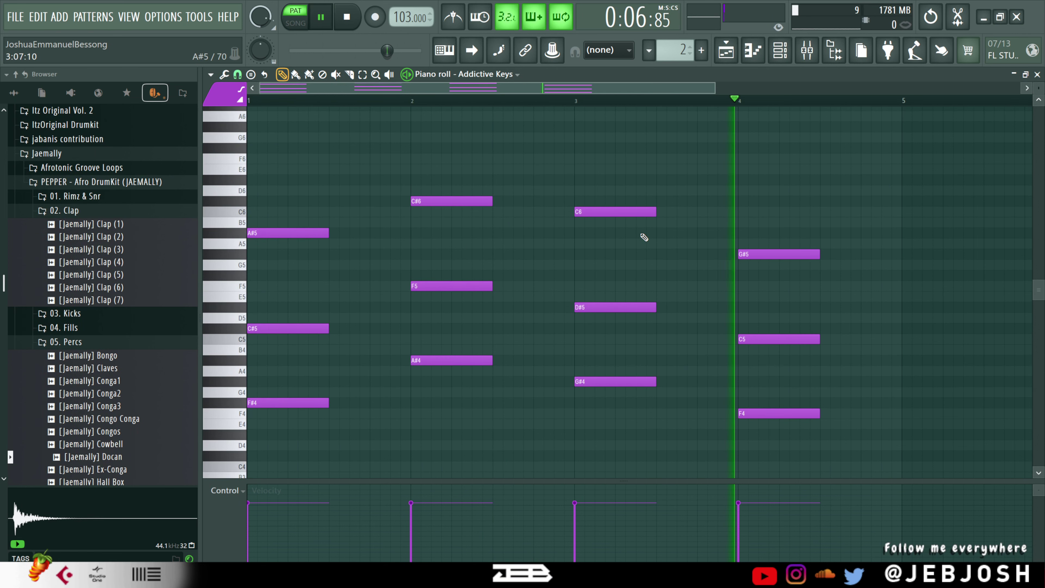
Select the chords' top notes (A#5, C#6, G#5, C6) and drop them an octave
key(space)
drag(263, 233, 419, 188)
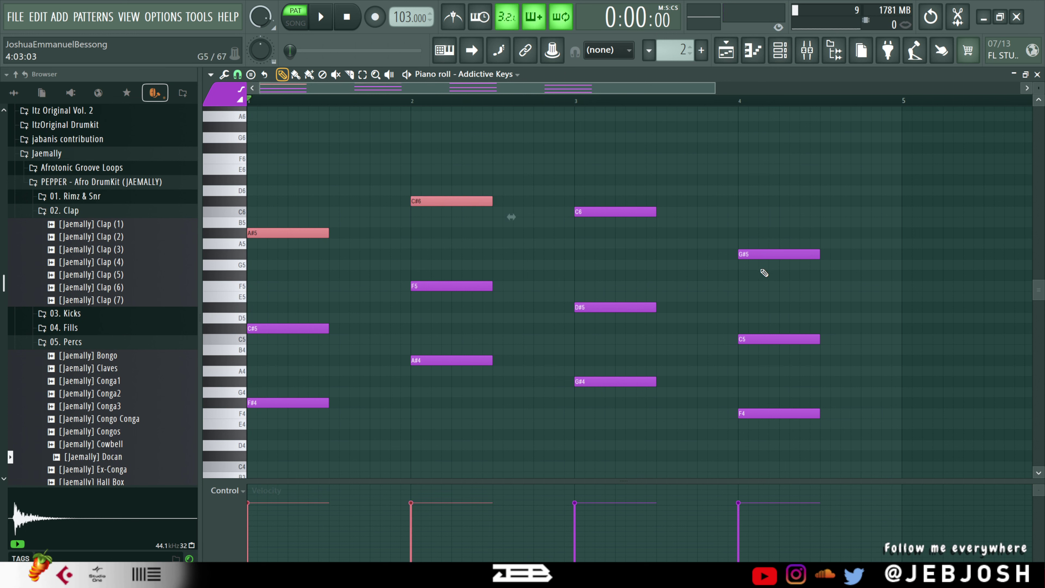
drag(763, 271, 763, 253)
drag(576, 164, 622, 292)
key(ctrl+Down)
Audition the lowered notes, restore them up an octave, and close the piano roll
key(space)
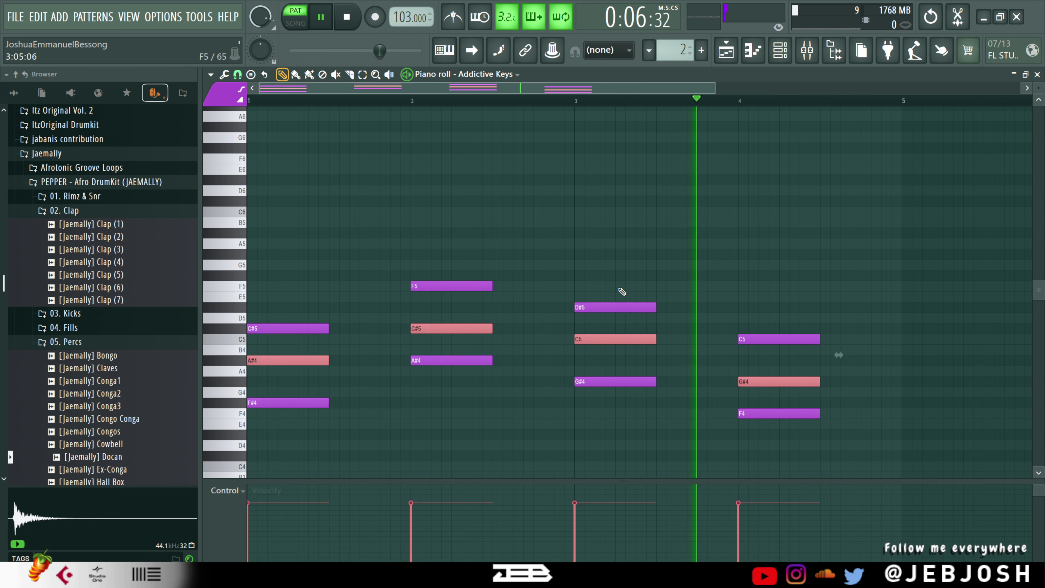
key(space)
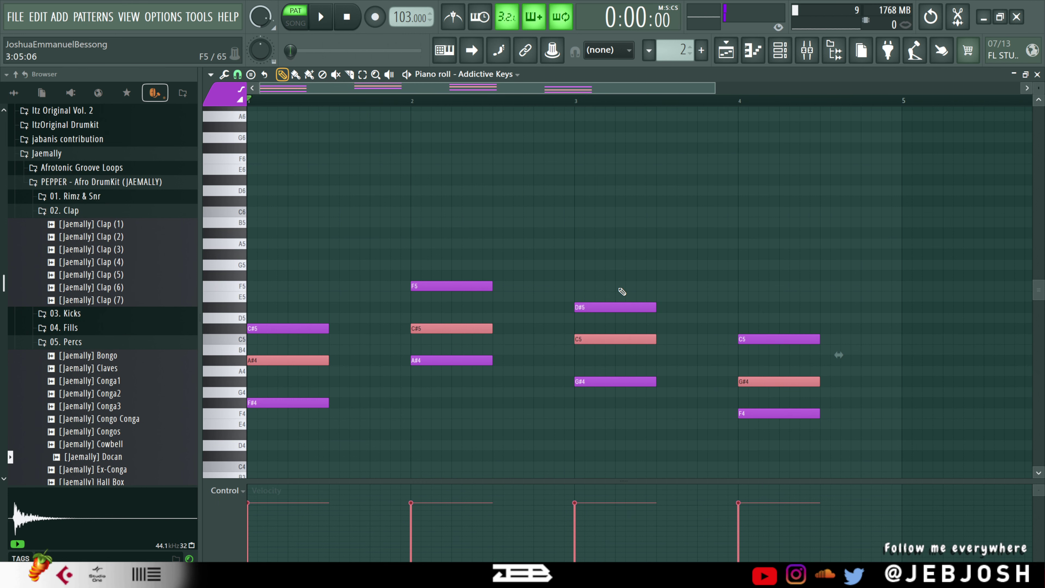
key(ctrl+Up)
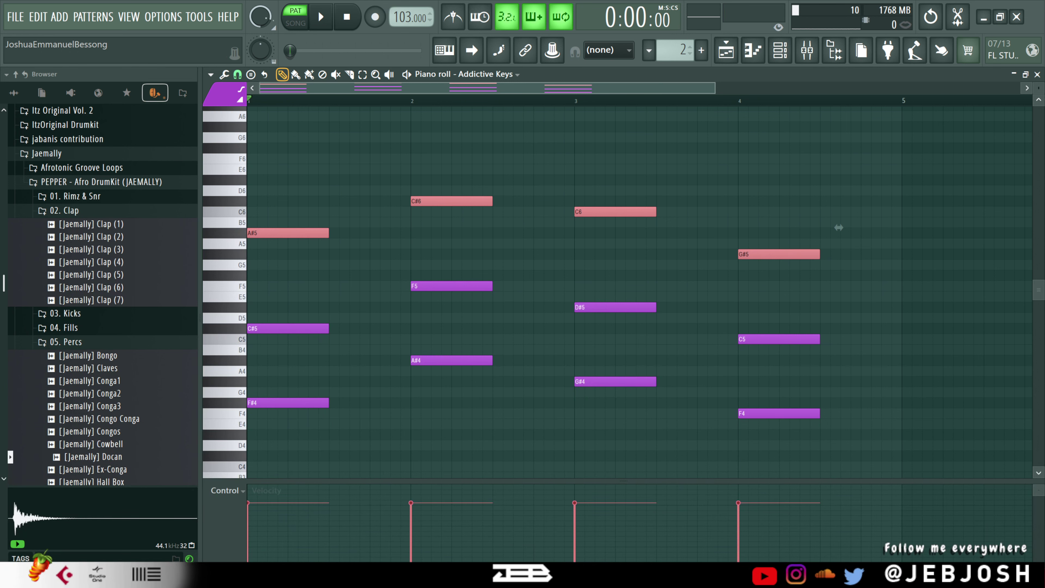
key(F7)
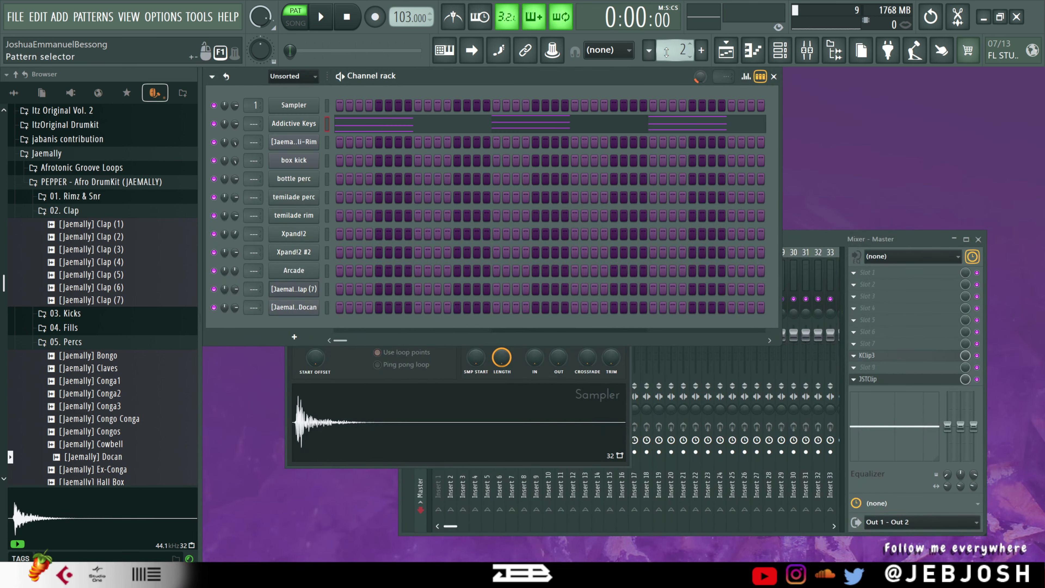
Solo the rim channel and play the pattern to hear it alone
scroll(658, 58, down, 1)
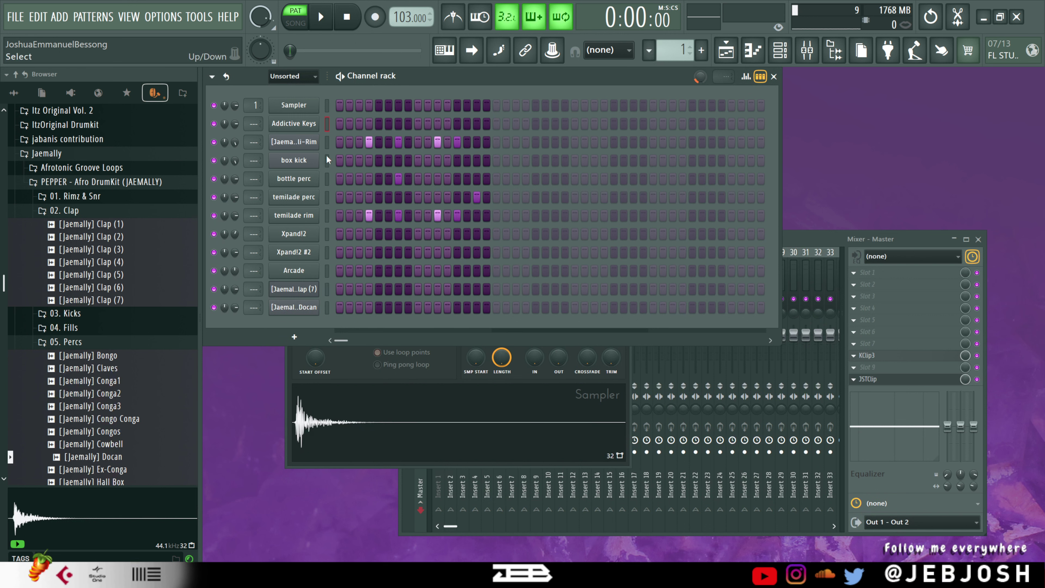
right_click(214, 142)
key(space)
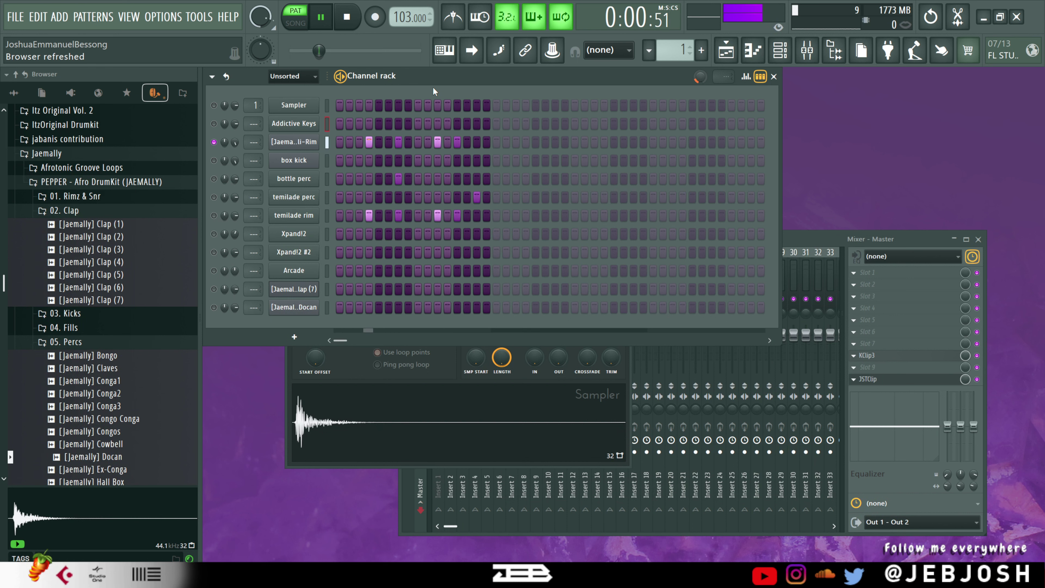
key(space)
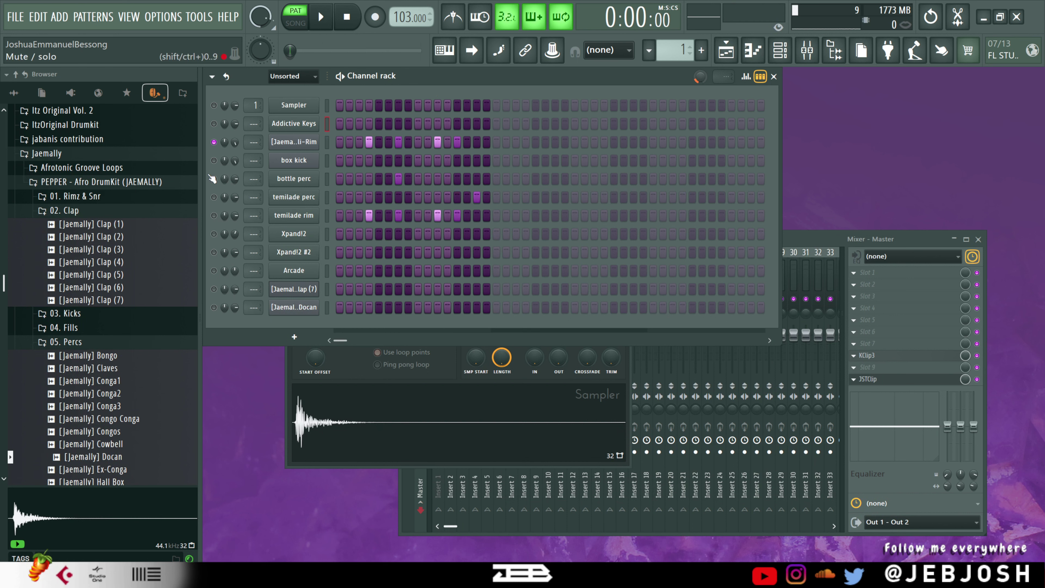
key(space)
Solo temilade rim, add bottle perc, temilade perc and Jaemally rim back, then unmute all and stop
right_click(214, 216)
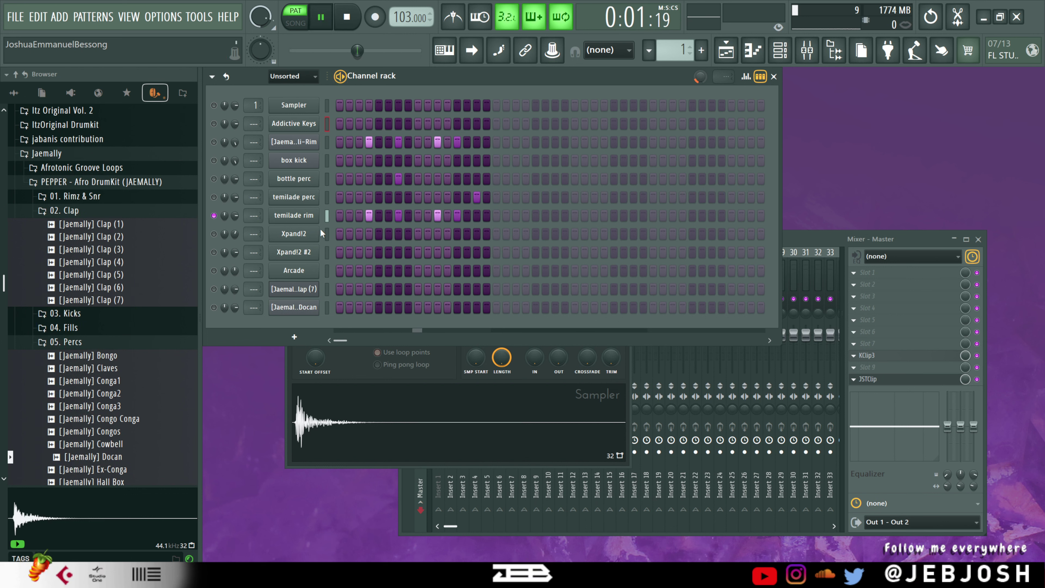
click(214, 179)
click(214, 197)
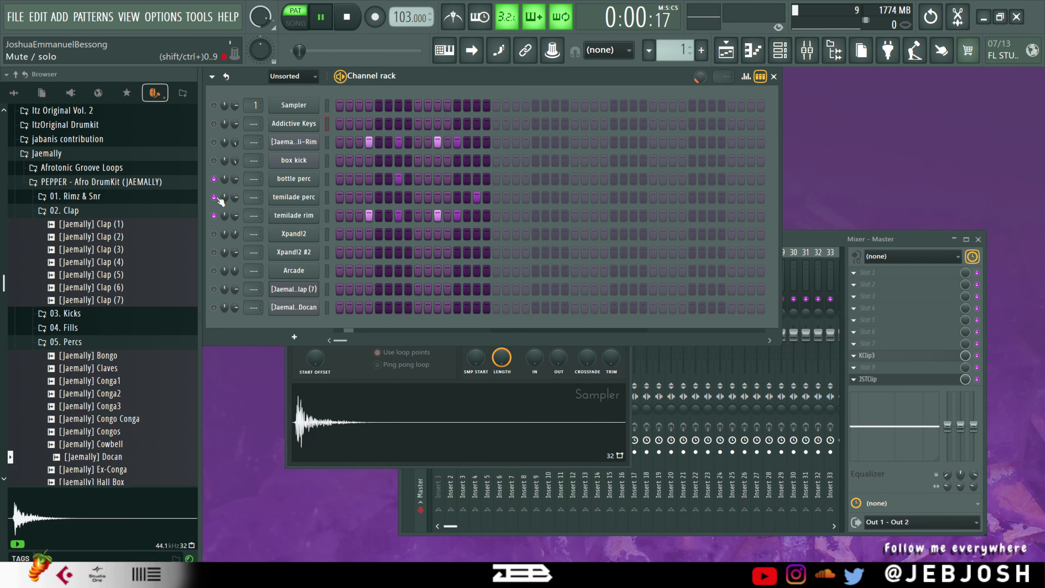
click(214, 142)
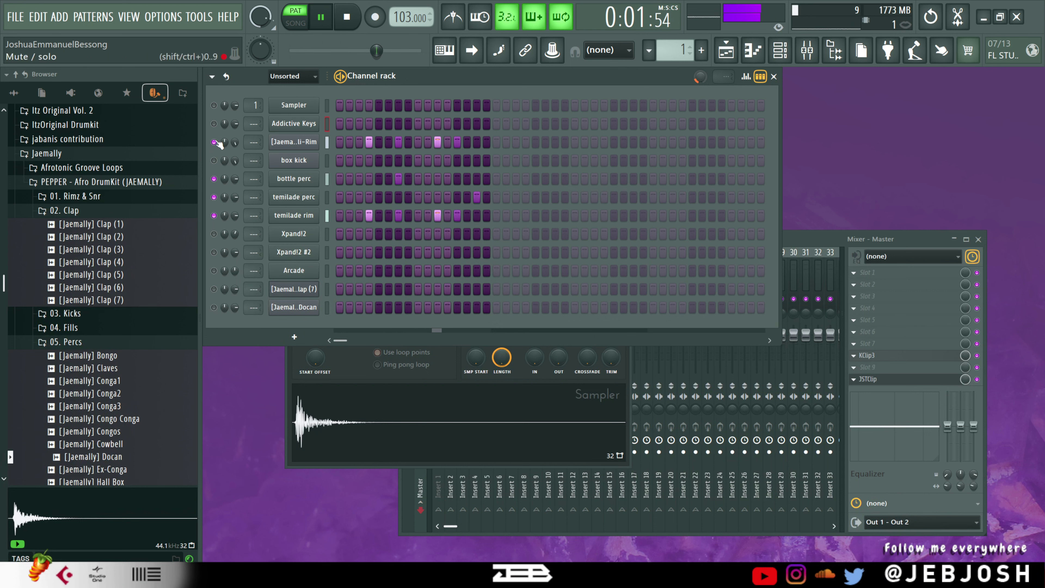
right_click(214, 141)
right_click(214, 142)
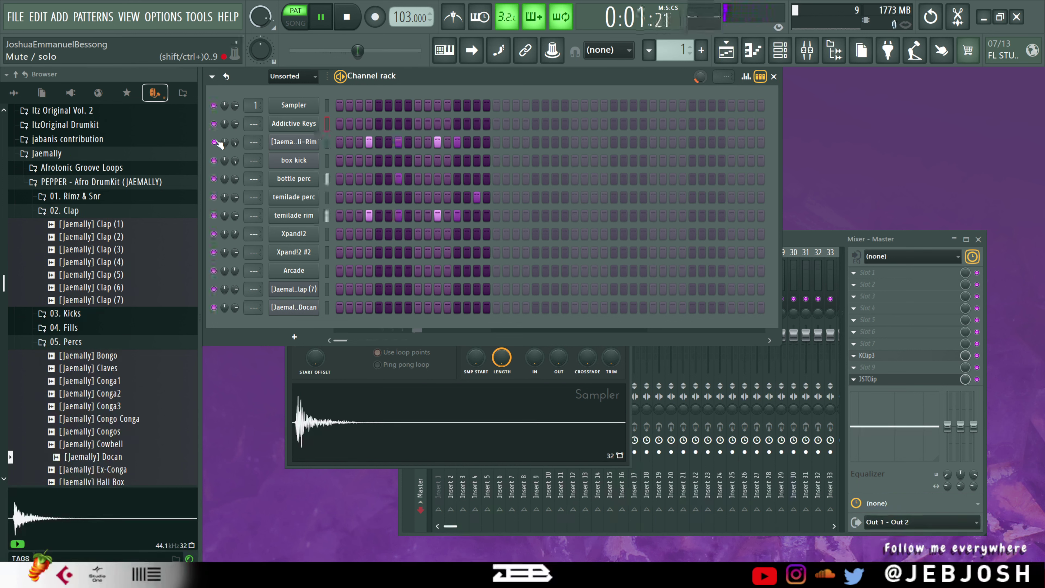
key(space)
Switch to pattern 3 and play its box kick beat through once
scroll(677, 49, up, 2)
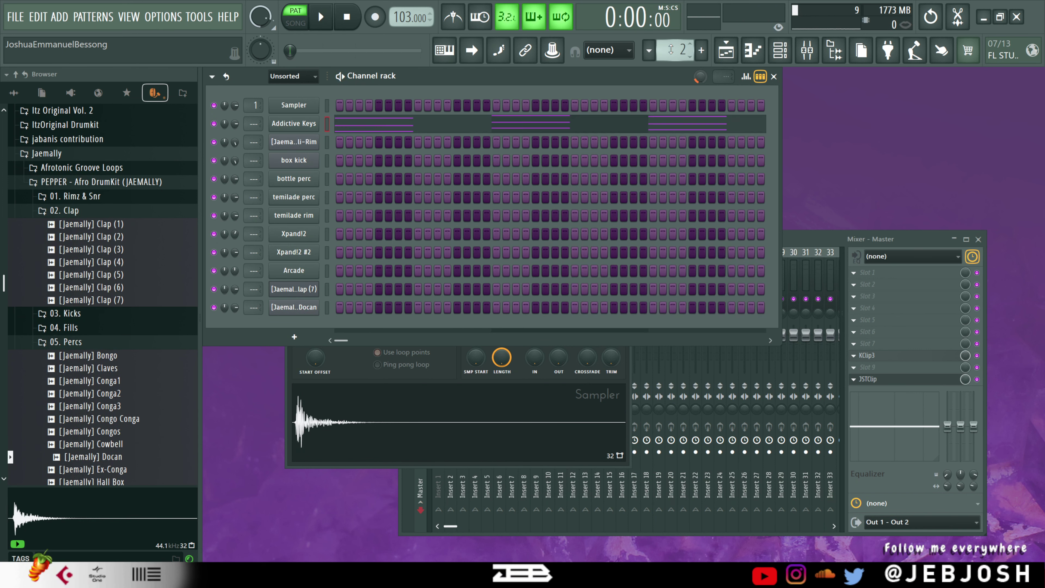
key(space)
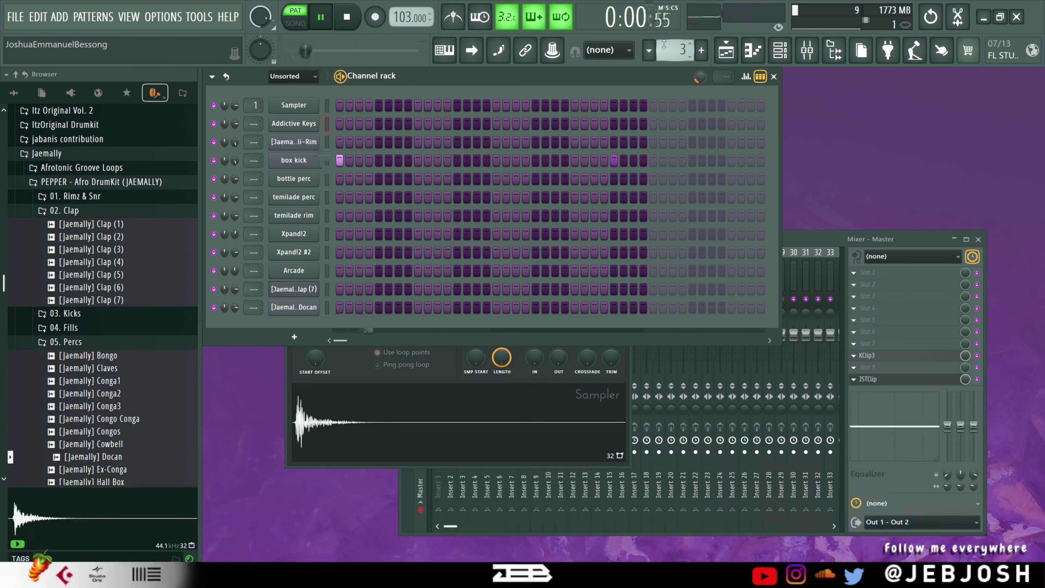
key(space)
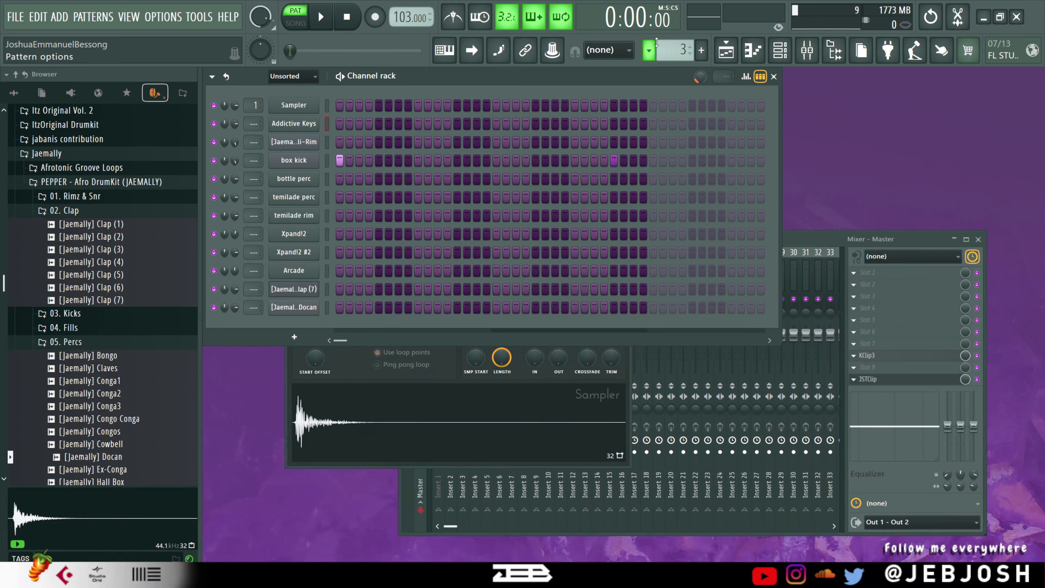
scroll(677, 52, up, 1)
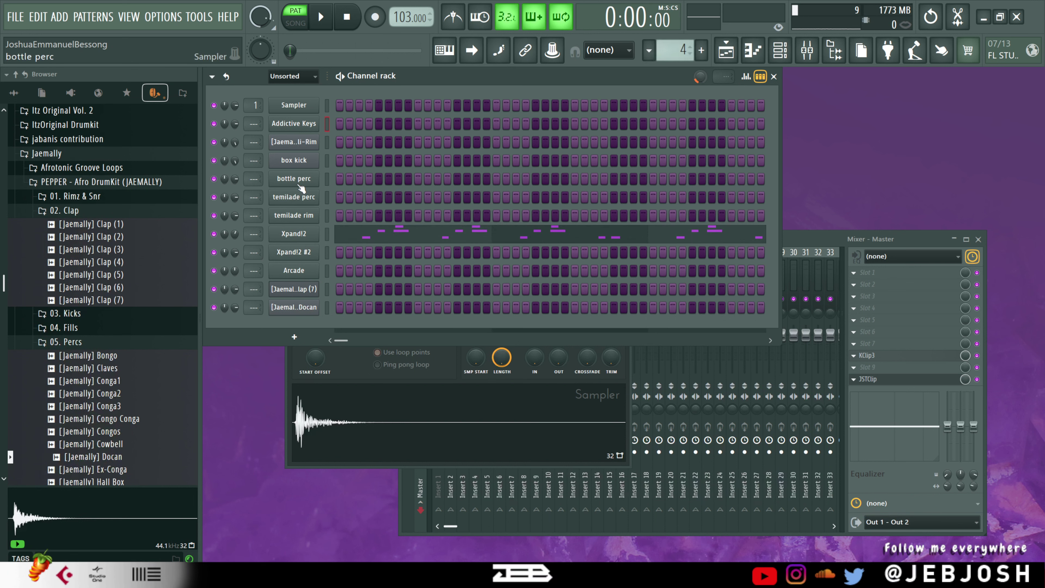
click(304, 236)
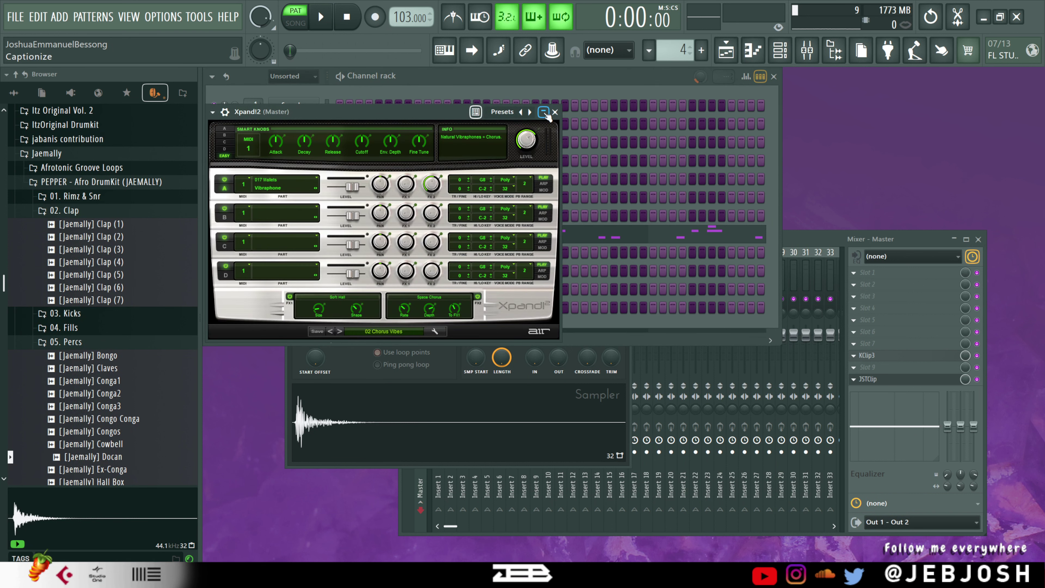
click(555, 112)
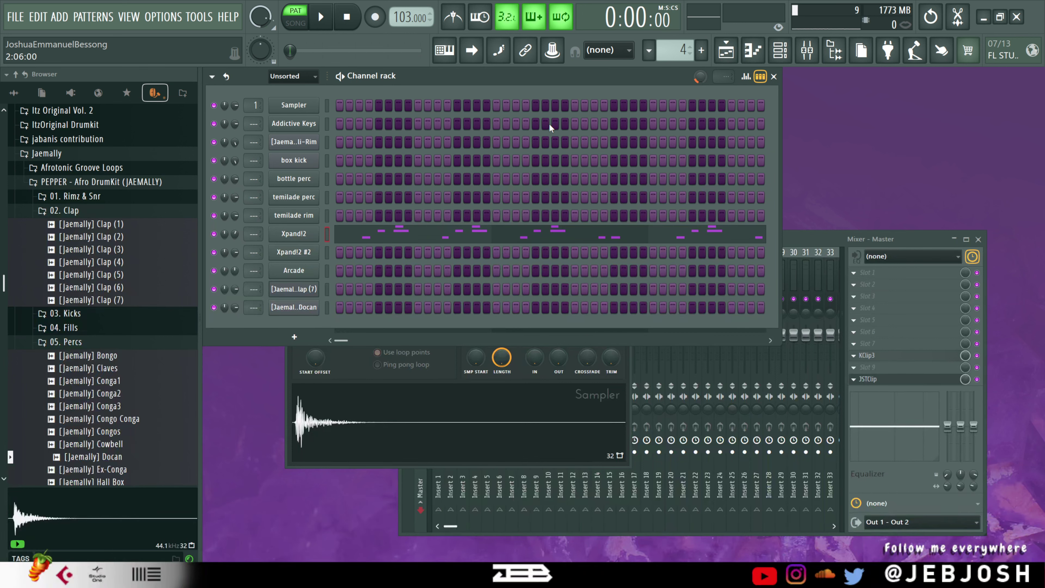
click(493, 238)
key(space)
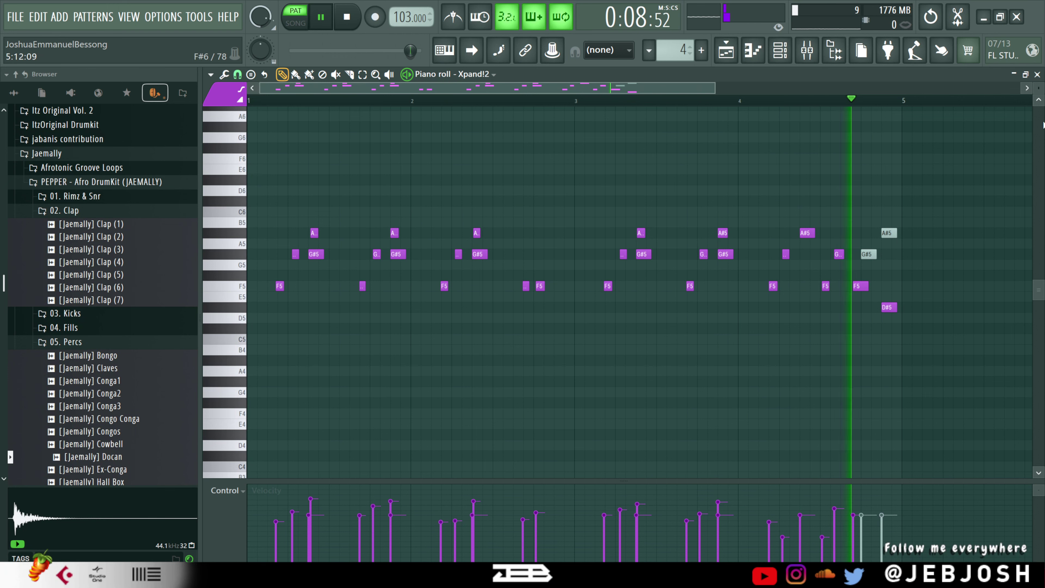
click(1037, 74)
key(space)
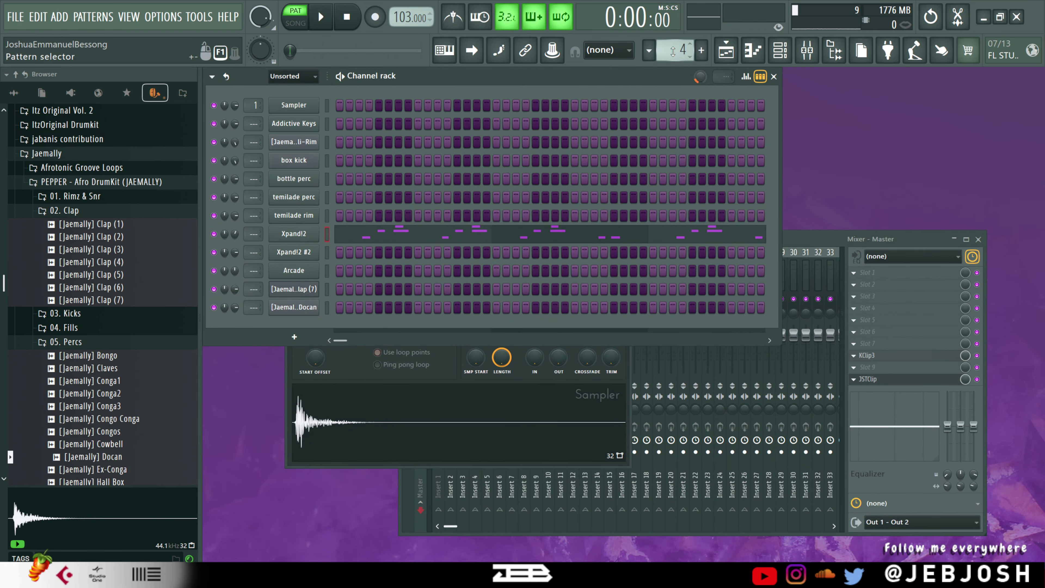
Switch to pattern 5, play it, and check the Xpand!2 #2 bassoon instrument
scroll(674, 50, up, 1)
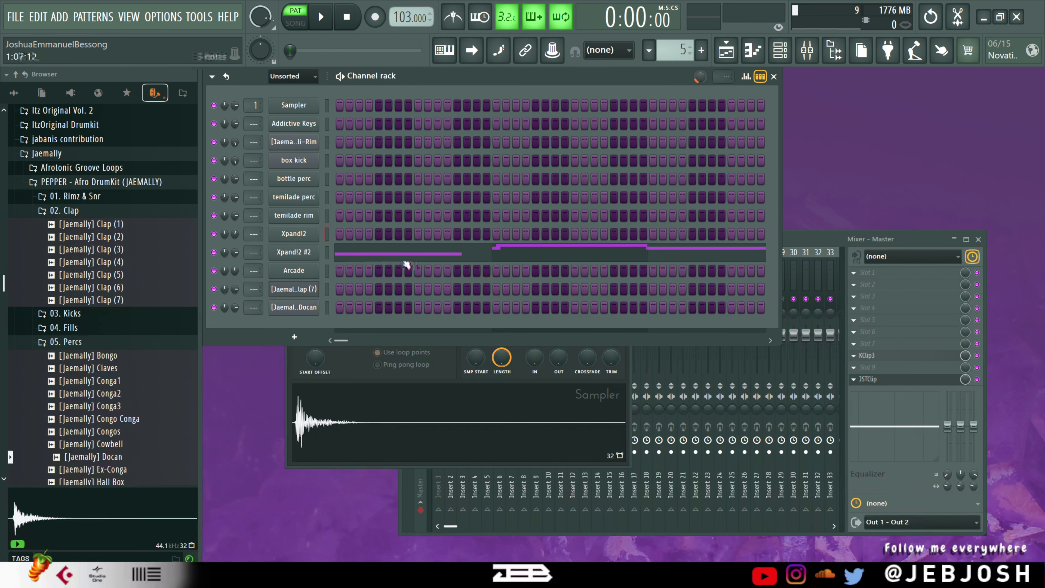
key(space)
click(305, 255)
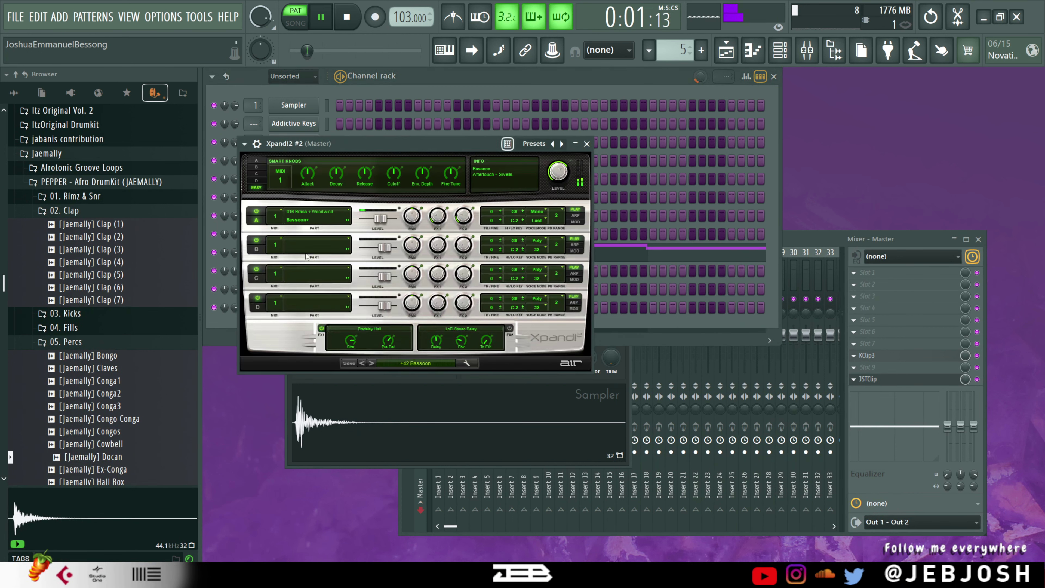
click(587, 143)
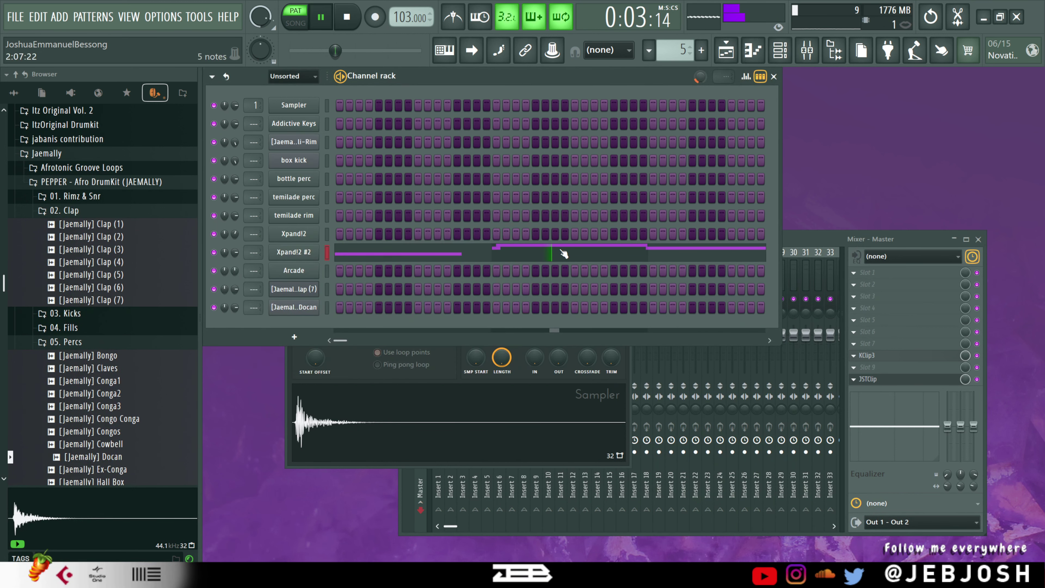
Review the long sustained Xpand!2 #2 notes in the piano roll, then move to pattern 6
key(F7)
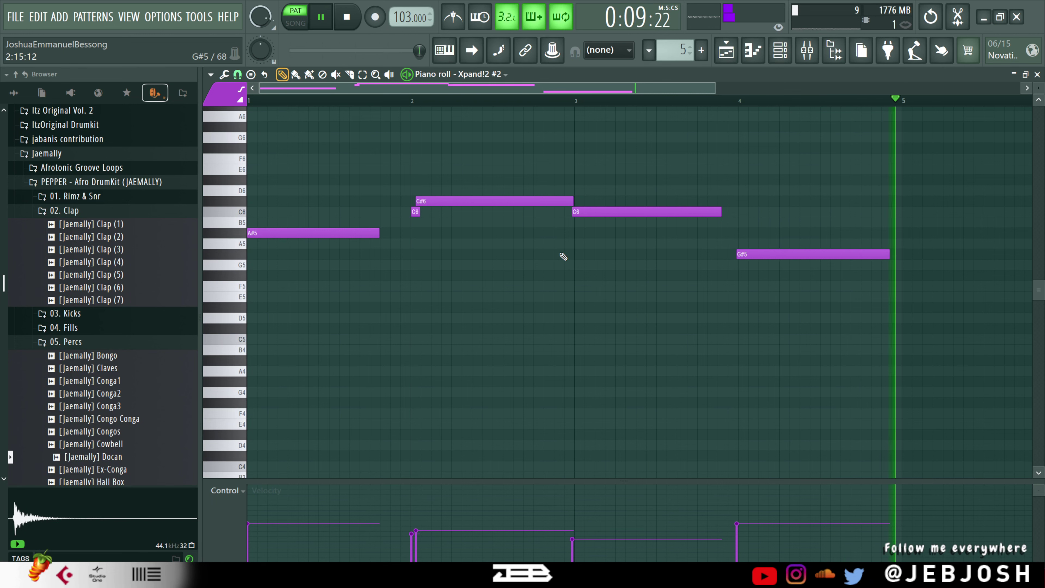
key(space)
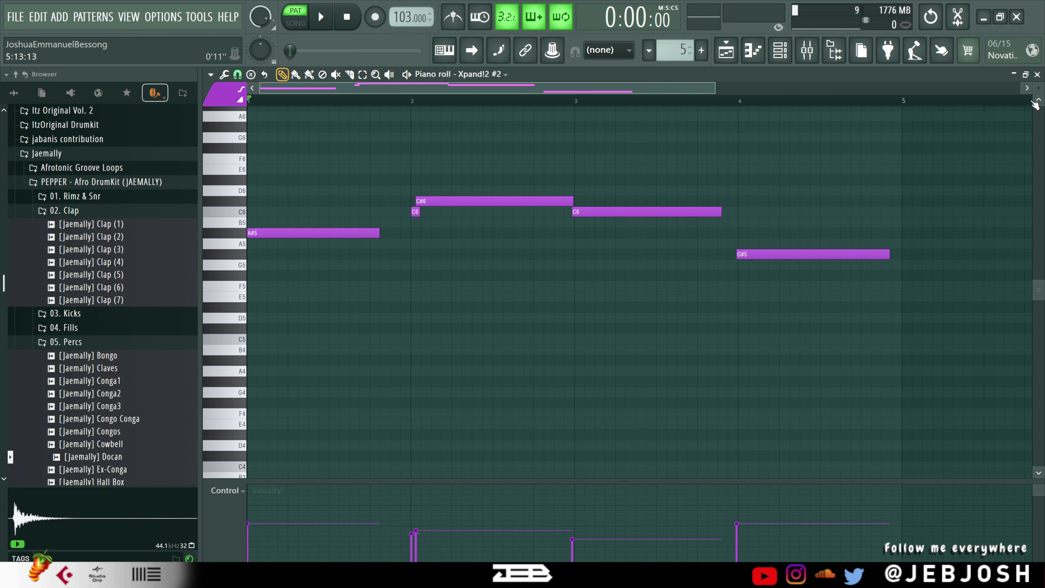
click(1038, 74)
scroll(684, 62, up, 1)
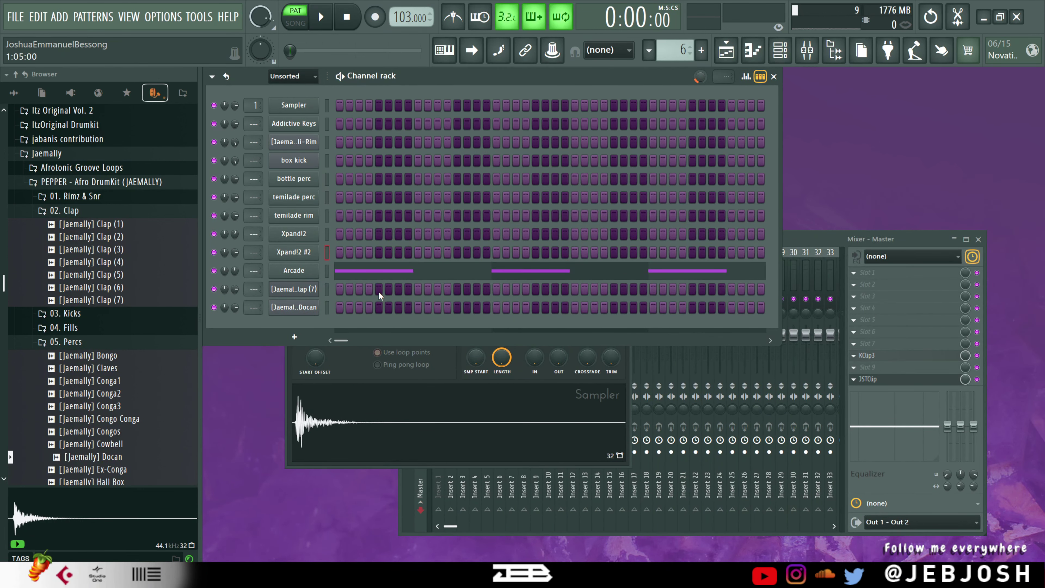
Play pattern 6 to hear its Arcade part, then stop
key(space)
click(309, 278)
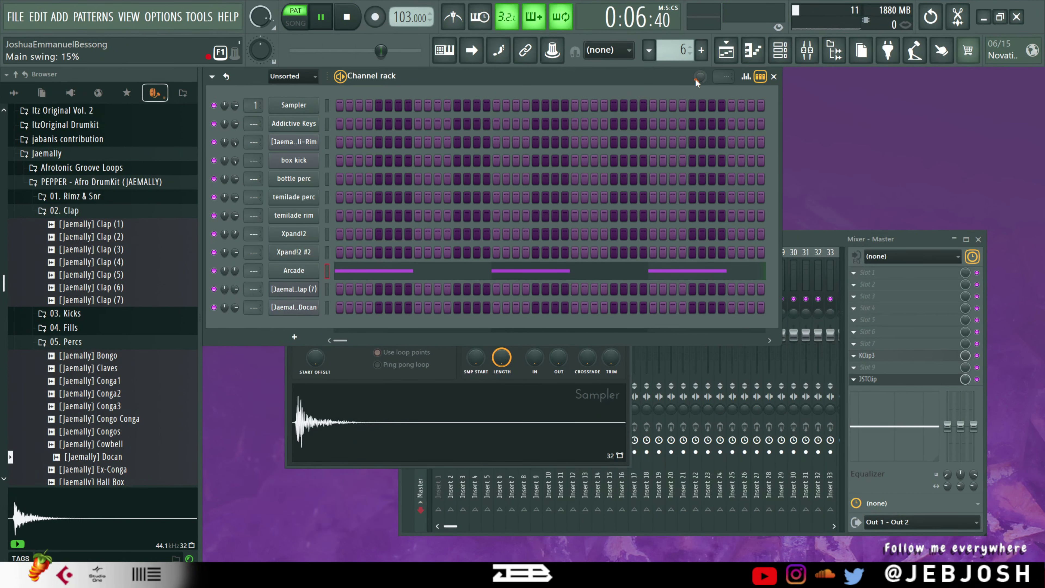
key(space)
Switch to pattern 7 and play its Clap (7) and Docan rhythm
drag(678, 54, 677, 51)
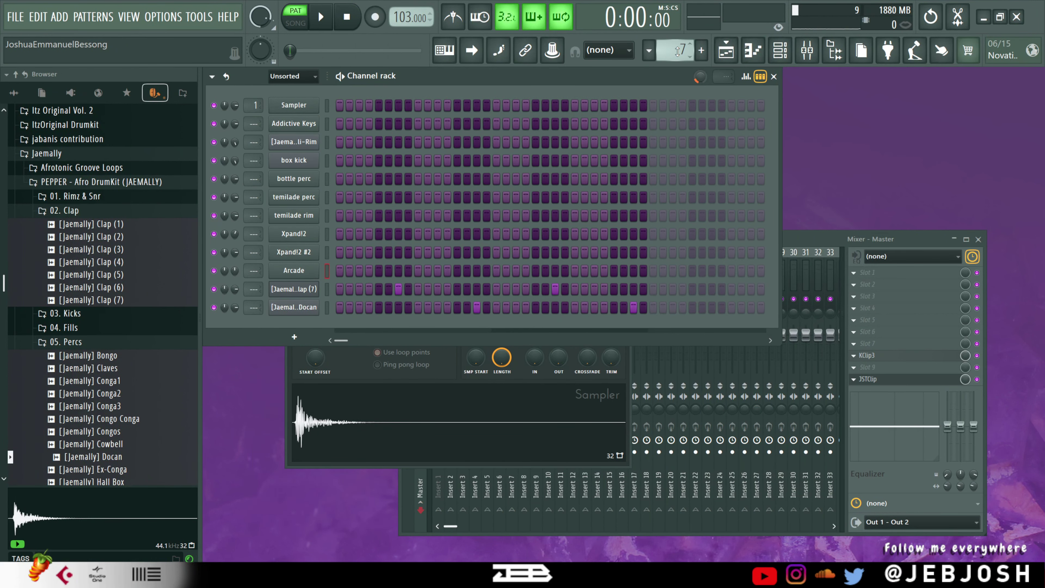
key(space)
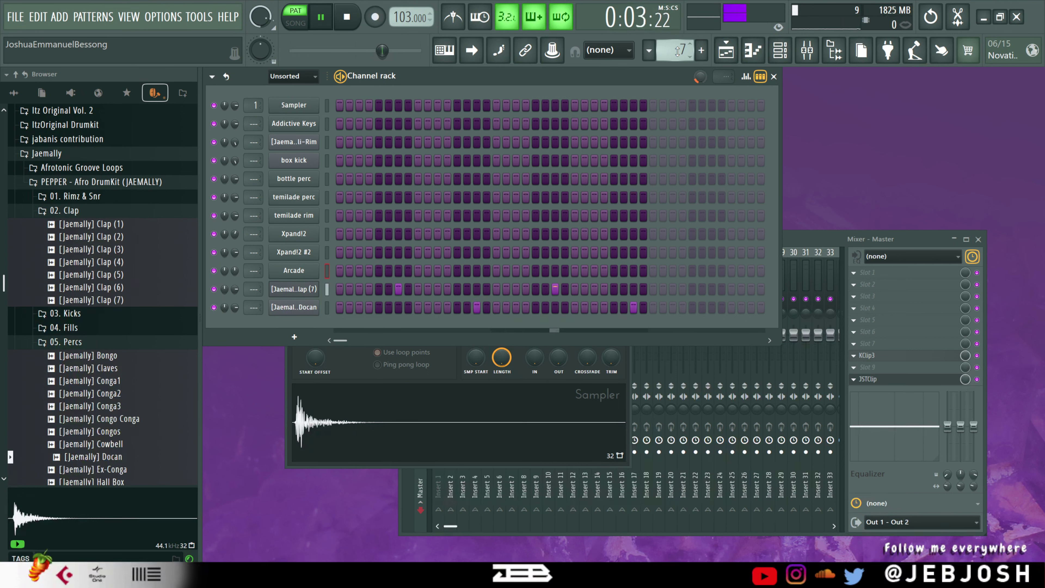
key(space)
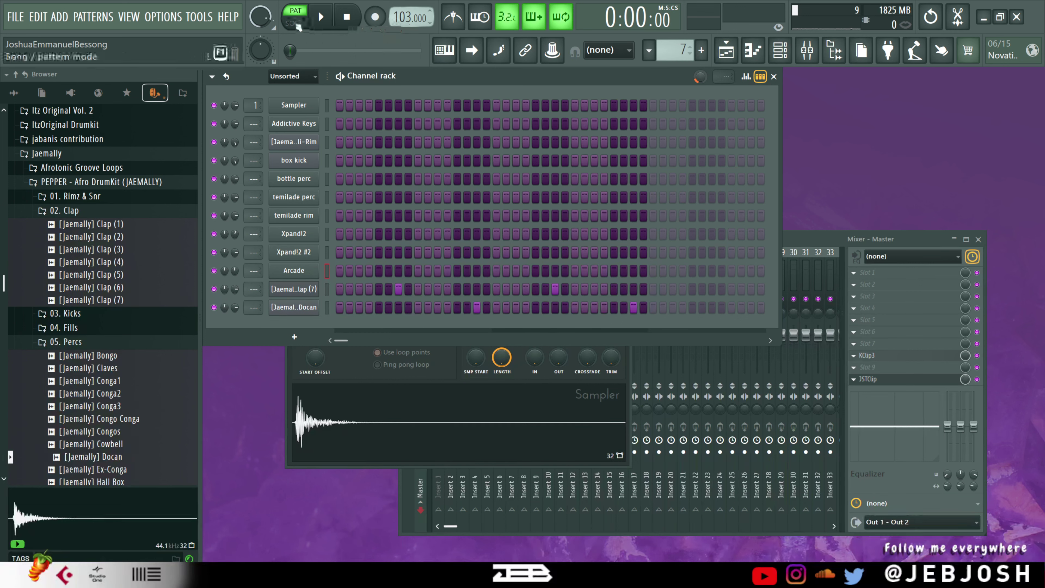
In song mode, check the Shaker Loop (1) clip settings, then play the arrangement from the start
key(l)
key(F5)
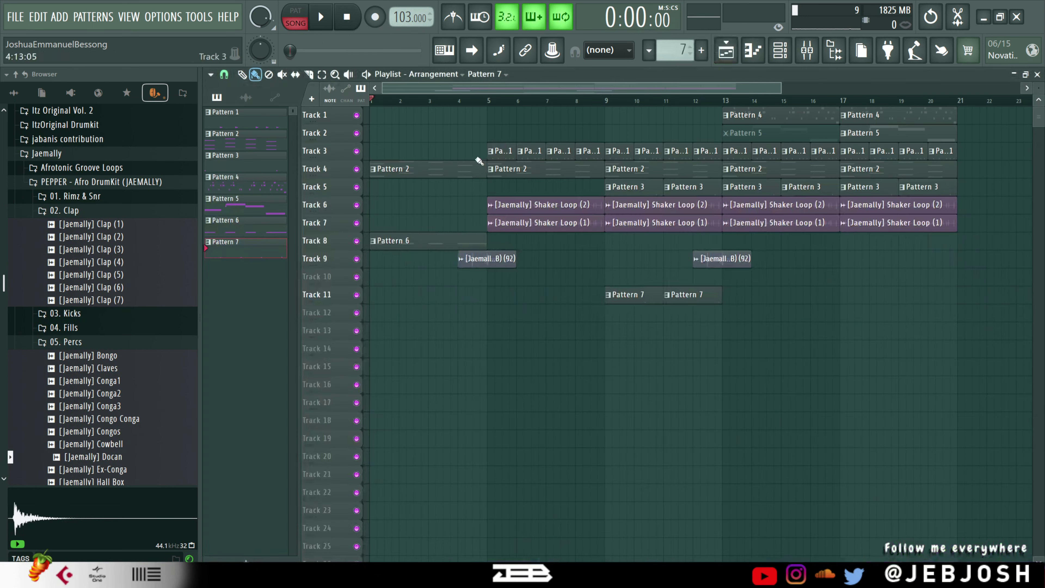
double_click(518, 223)
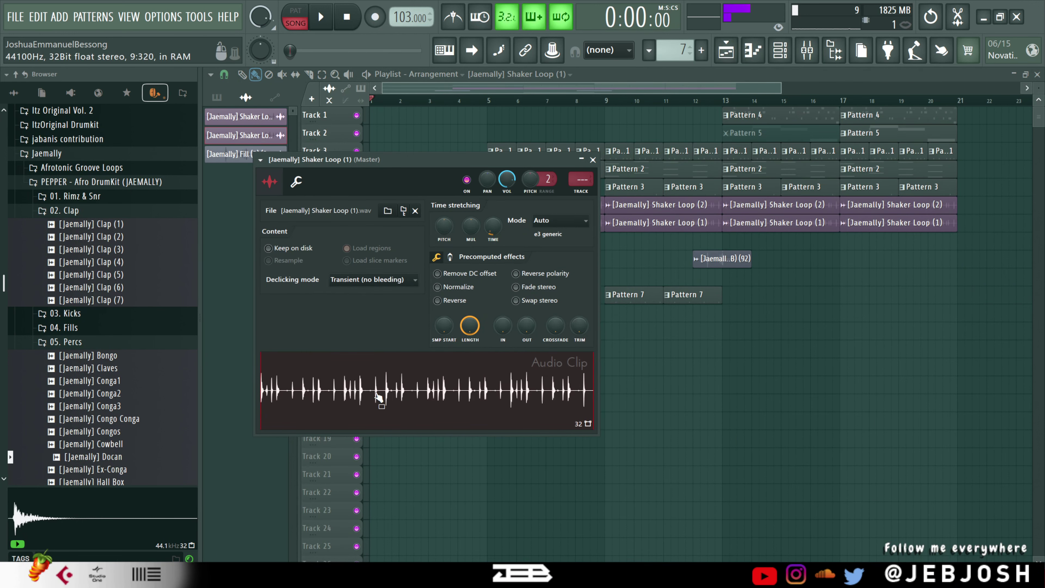
click(593, 160)
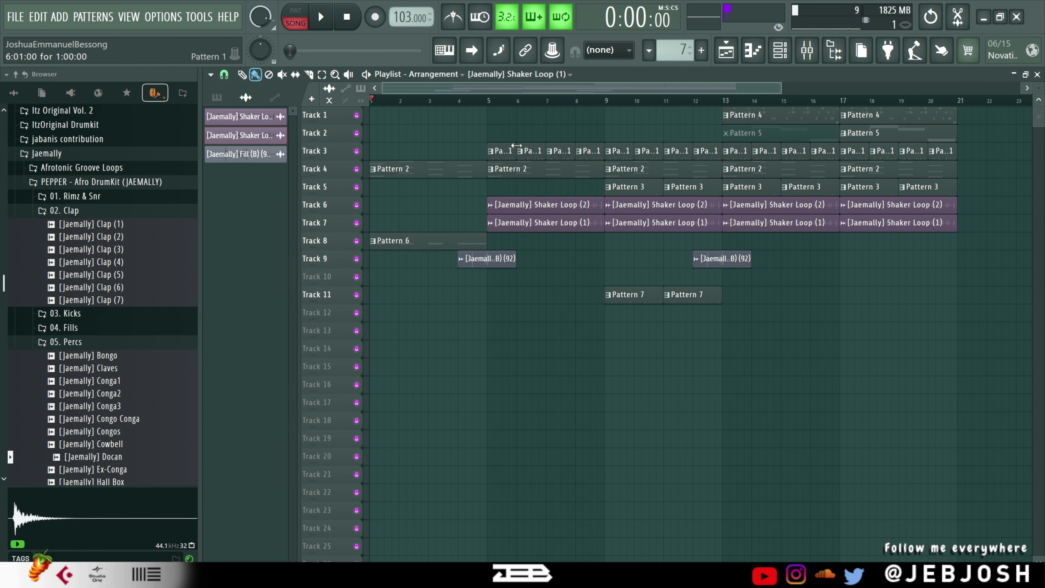
click(331, 18)
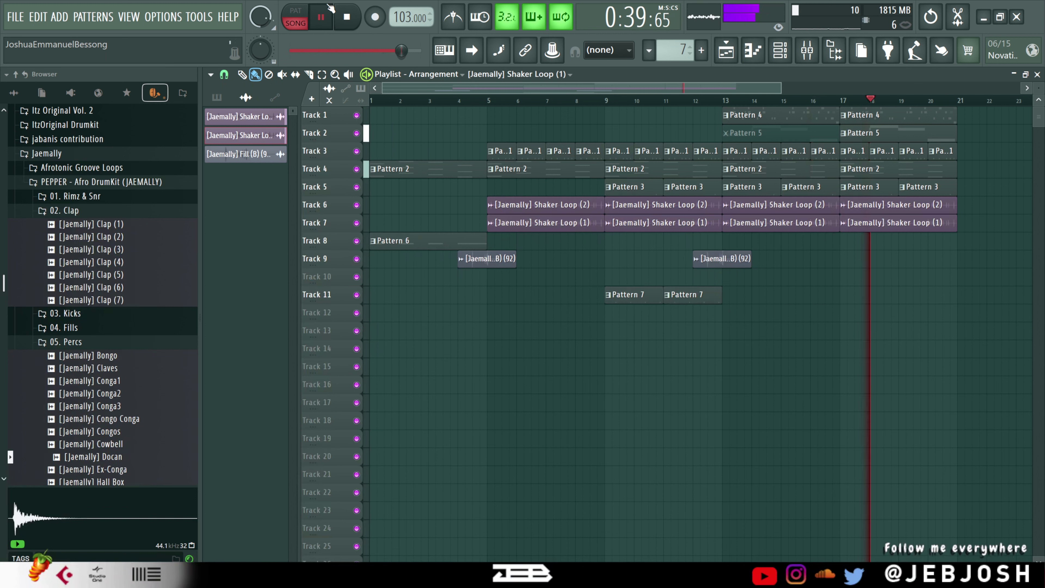
Stop song playback with the channel rack in front of the playlist
key(F6)
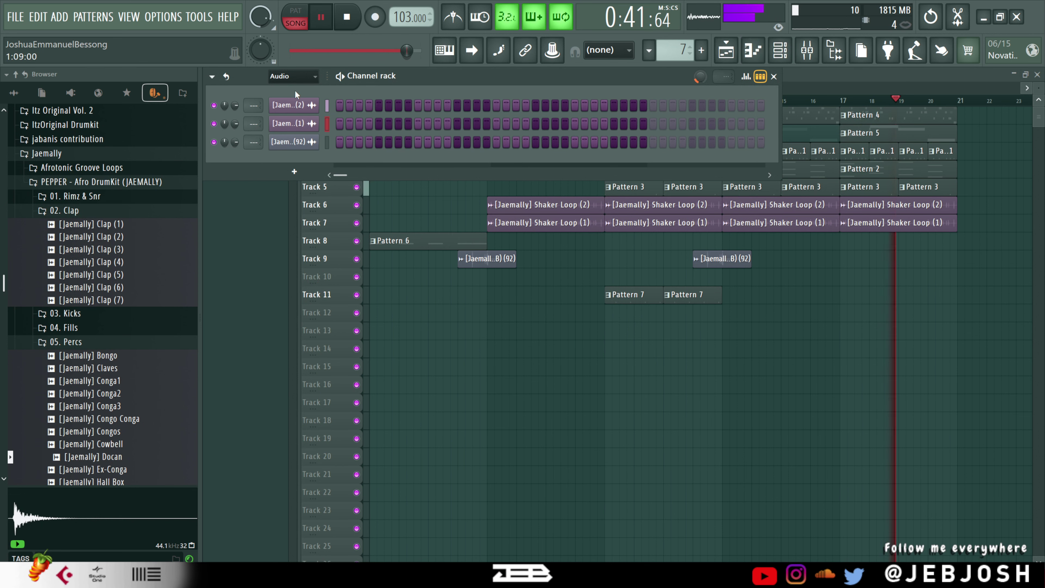
scroll(293, 76, up, 1)
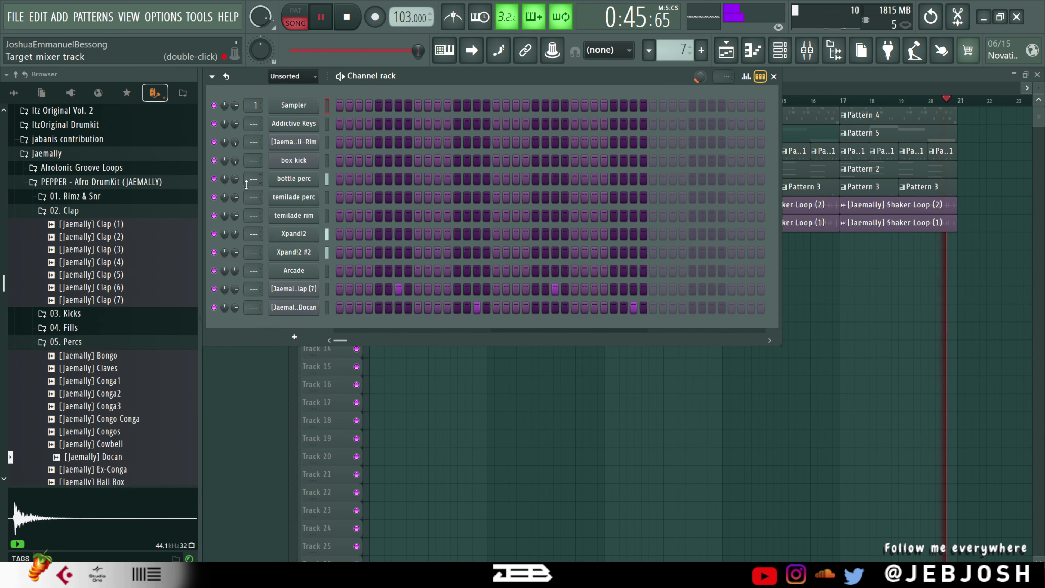
key(space)
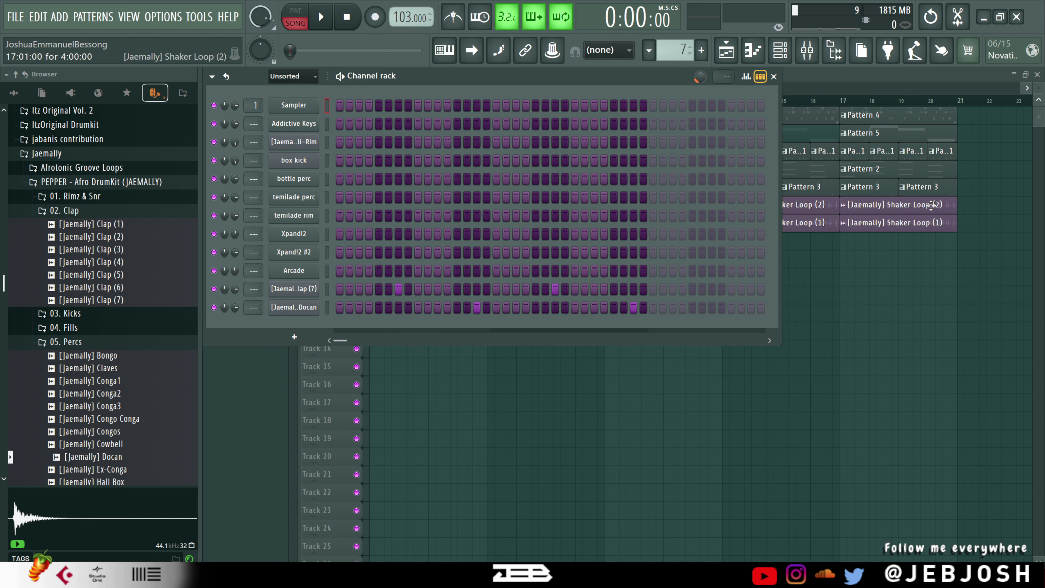
Select bars 13 to 17 in the playlist ruler, then close the playlist
click(933, 220)
drag(849, 101, 723, 101)
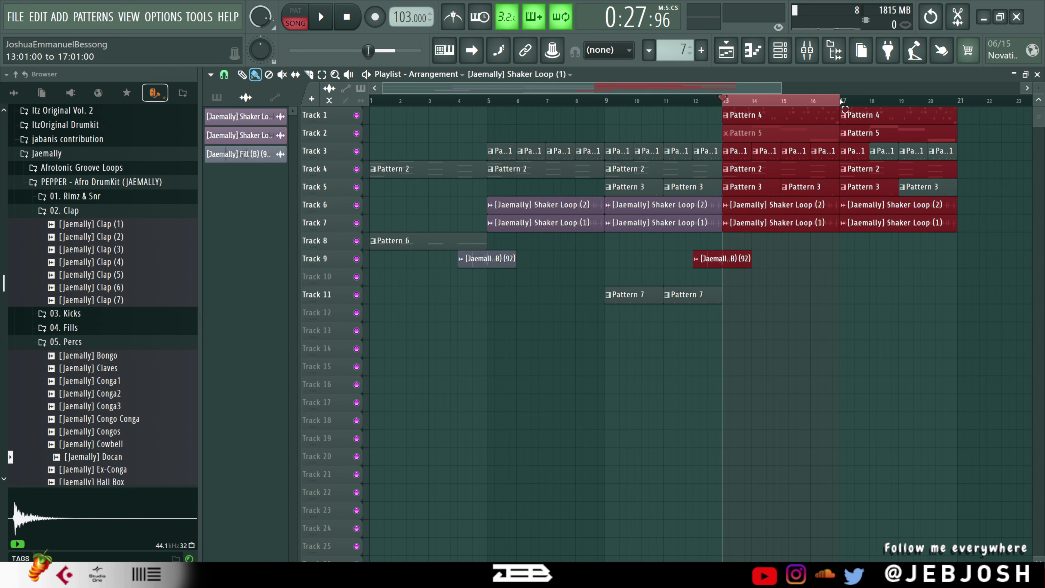
click(1037, 74)
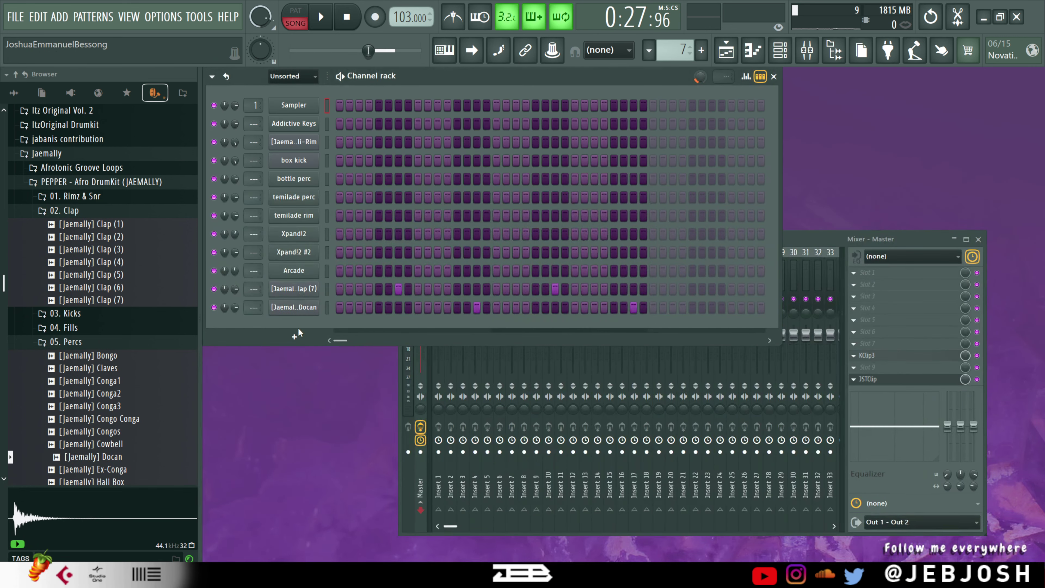
Add an Xpand!2 channel and select Pattern 8
click(296, 336)
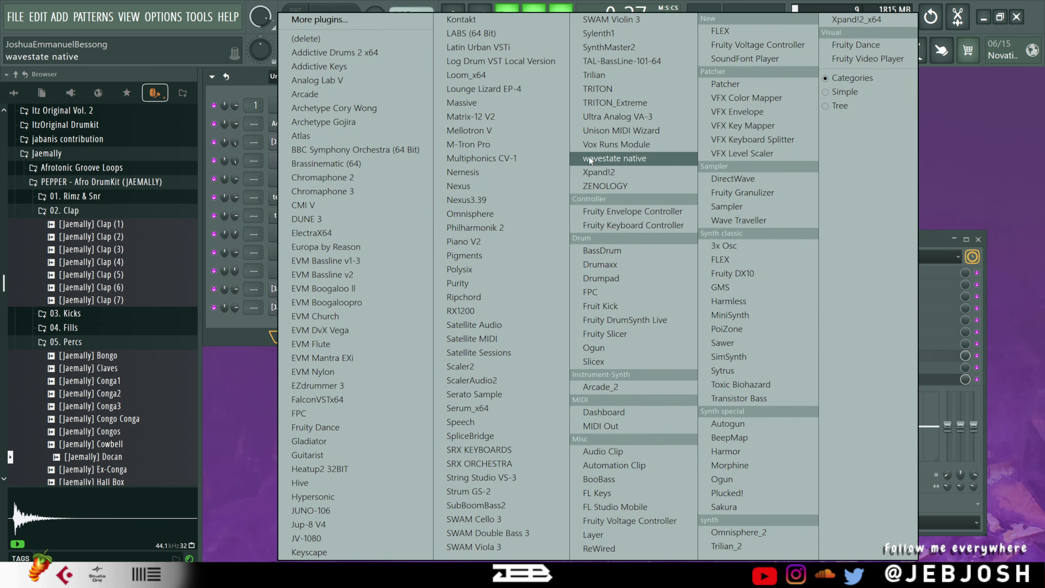
click(597, 172)
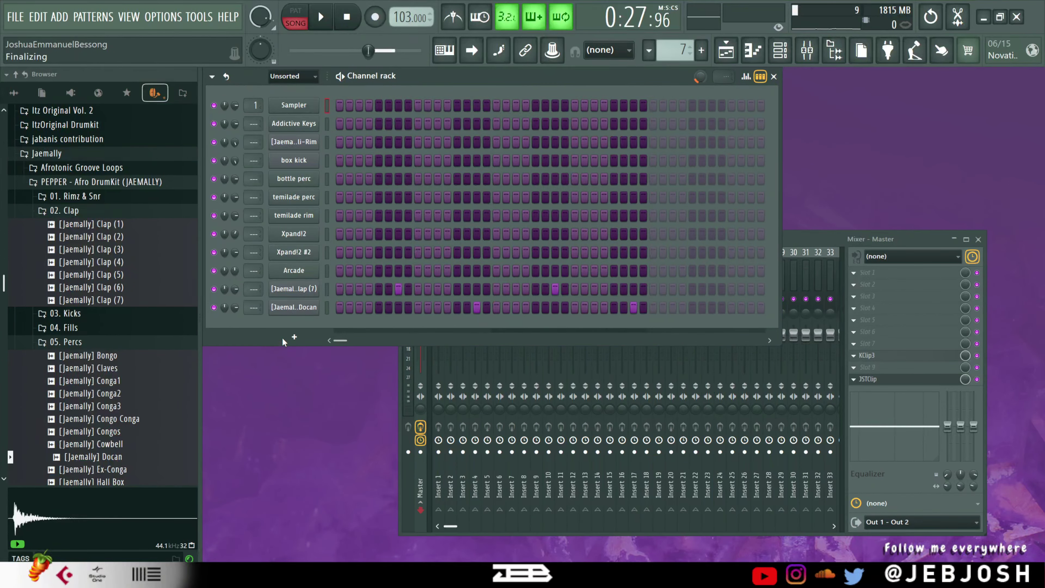
click(649, 49)
click(671, 69)
click(613, 75)
scroll(678, 45, up, 1)
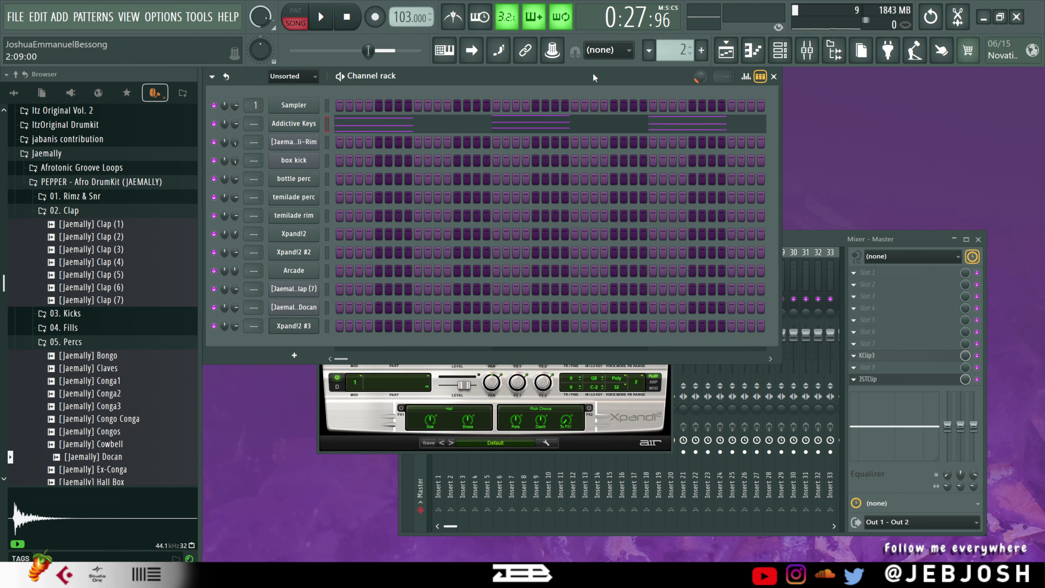
click(649, 49)
click(659, 152)
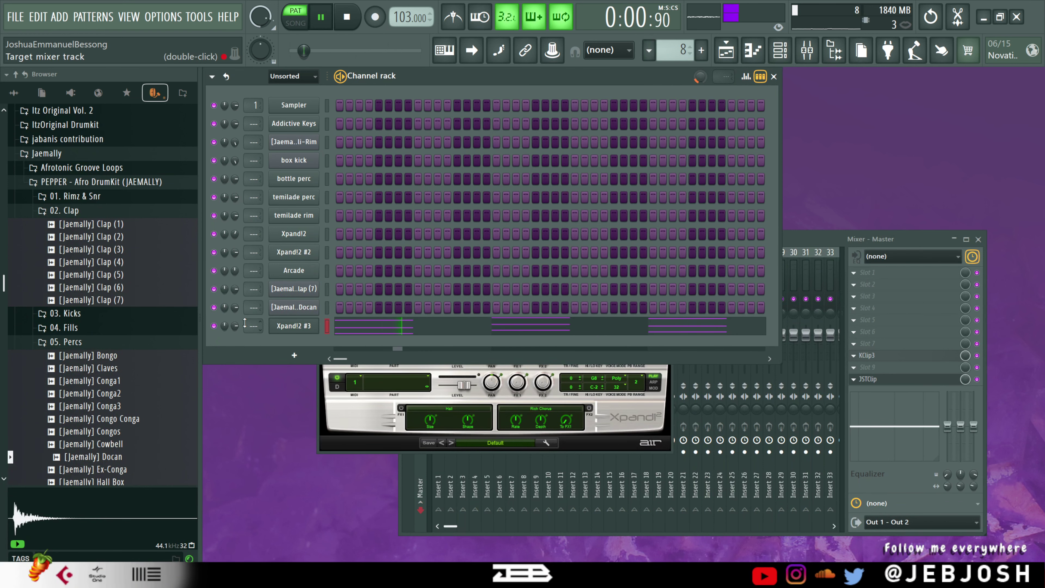
Stretch Xpand!2 #3's chord notes to full bars and lower its volume to 29%
click(426, 328)
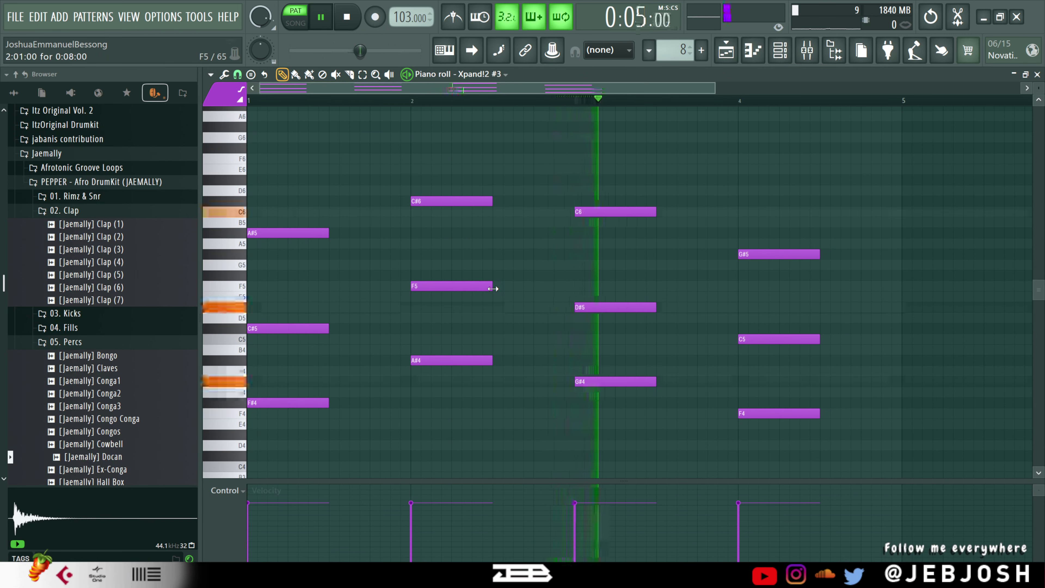
key(ctrl+l)
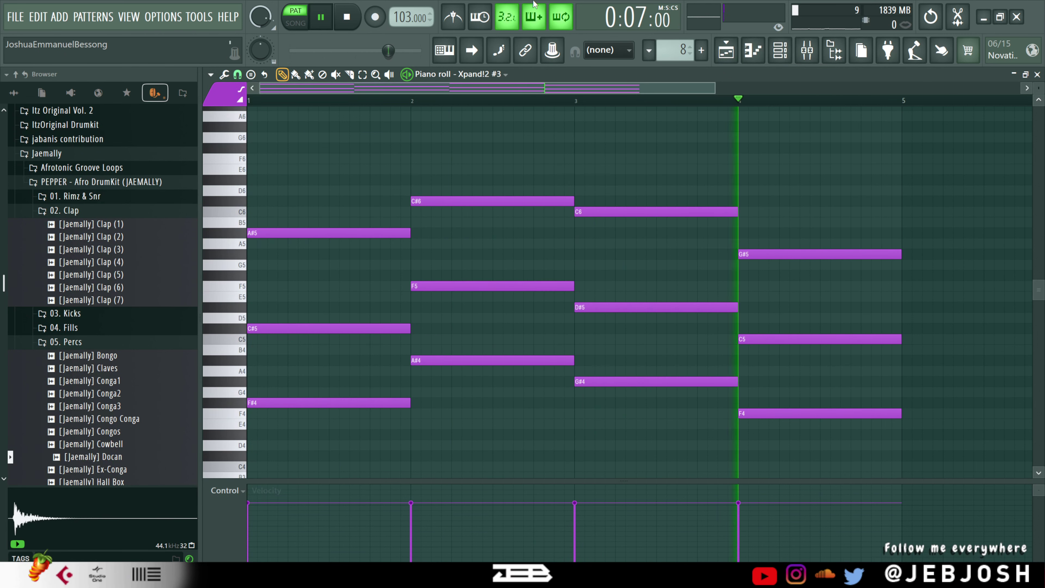
click(780, 50)
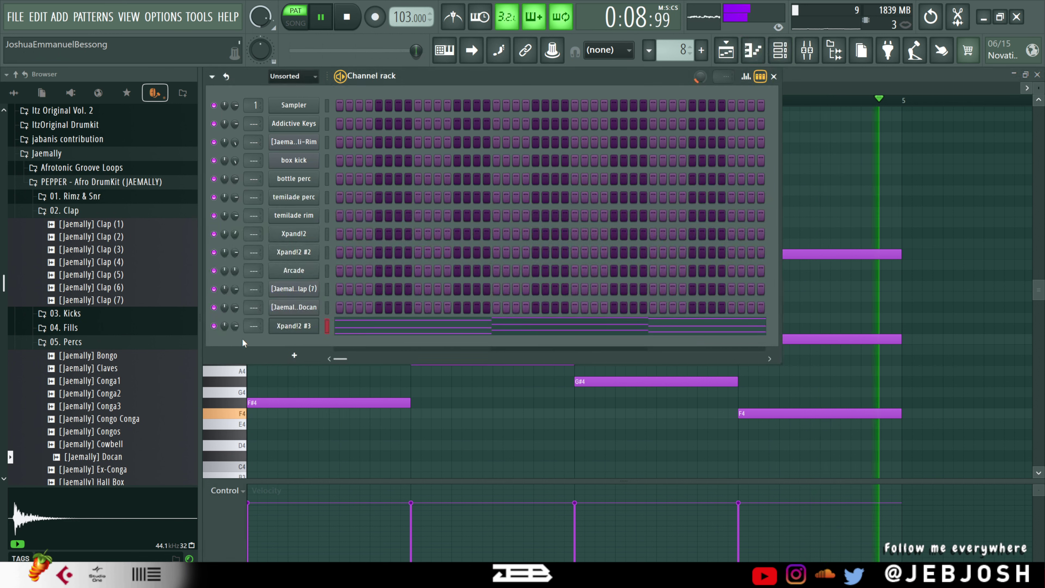
drag(235, 325, 234, 355)
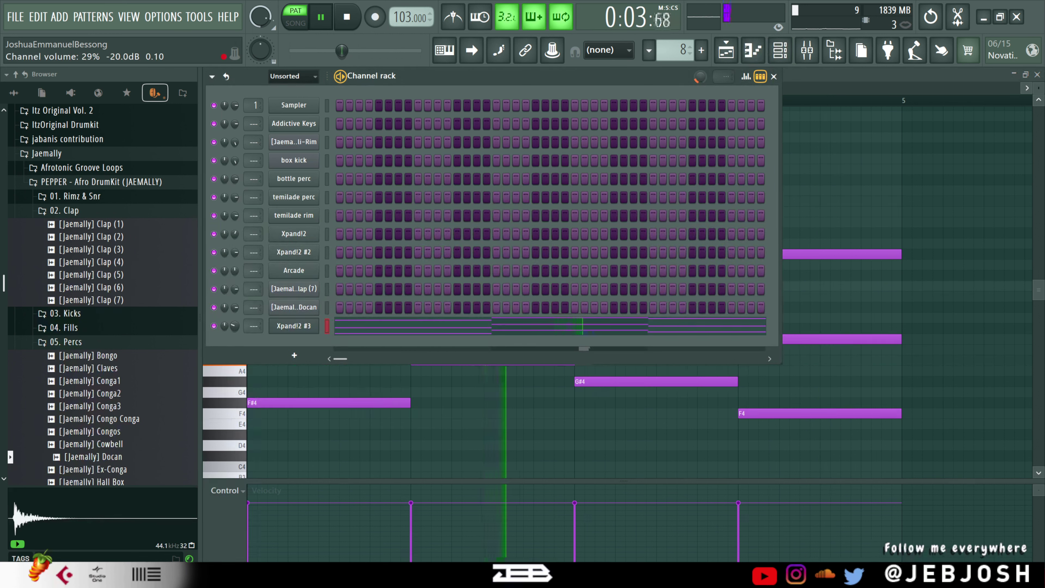
Paint Pattern 8 on Track 13 at bars 13 and 17 and audition it from bar 13
click(726, 50)
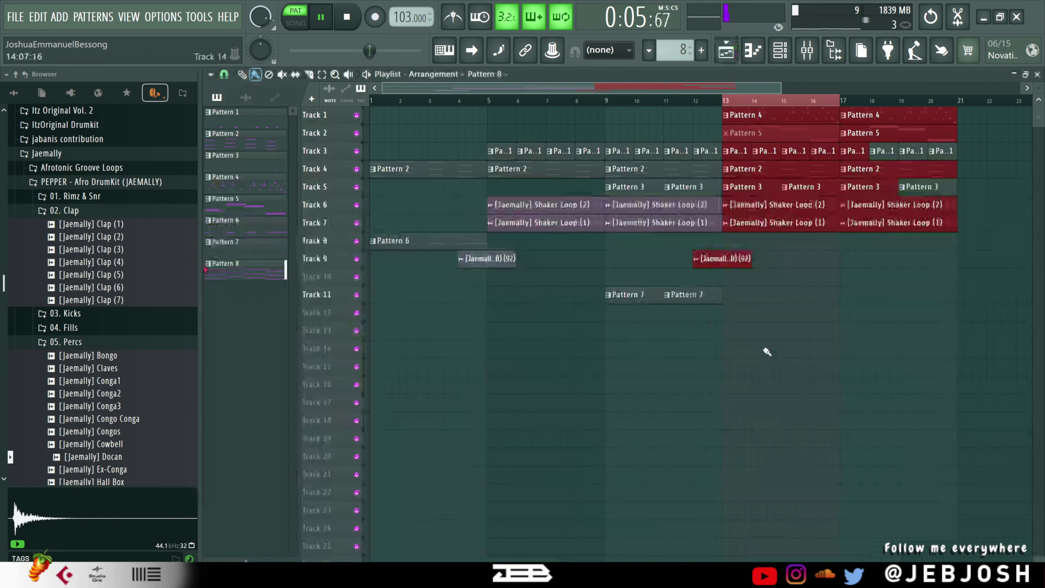
drag(726, 336, 877, 345)
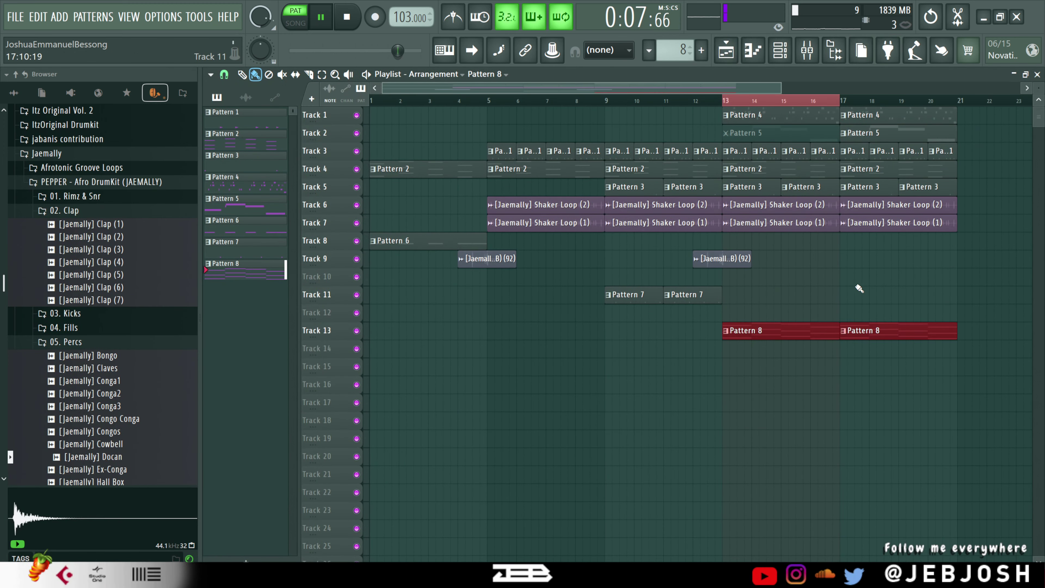
click(725, 103)
key(space)
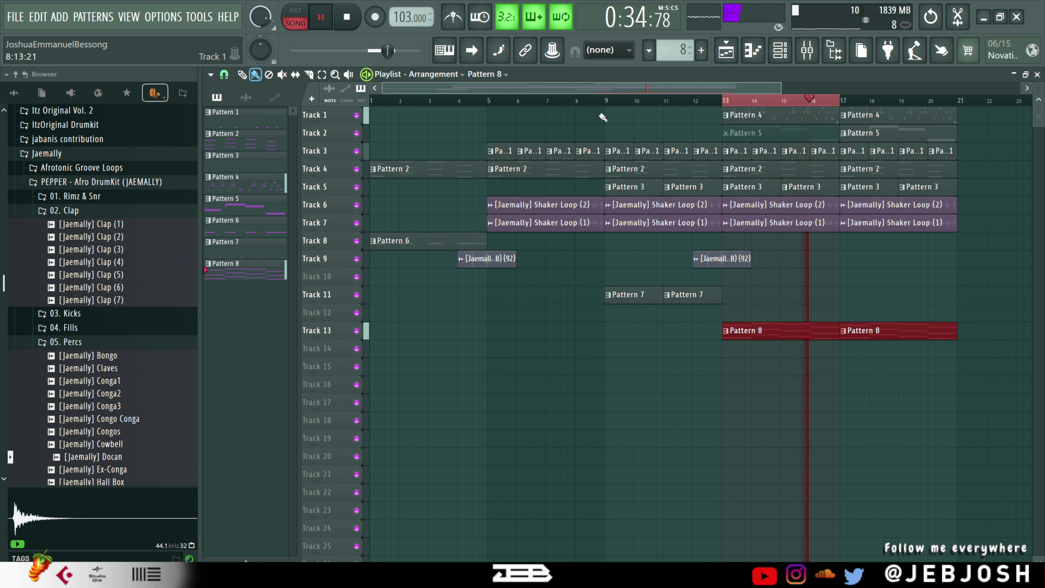
key(space)
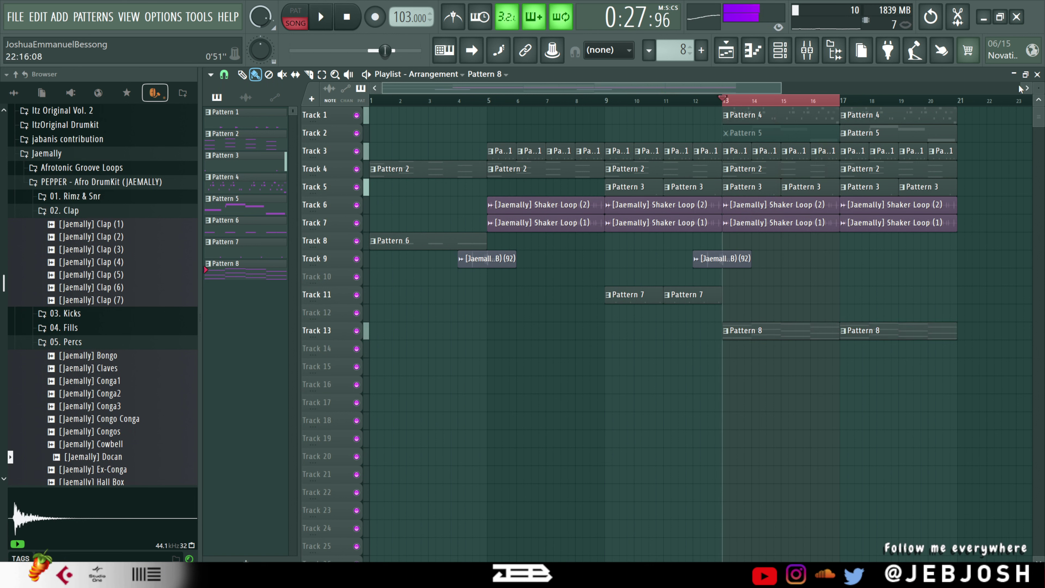
click(1038, 75)
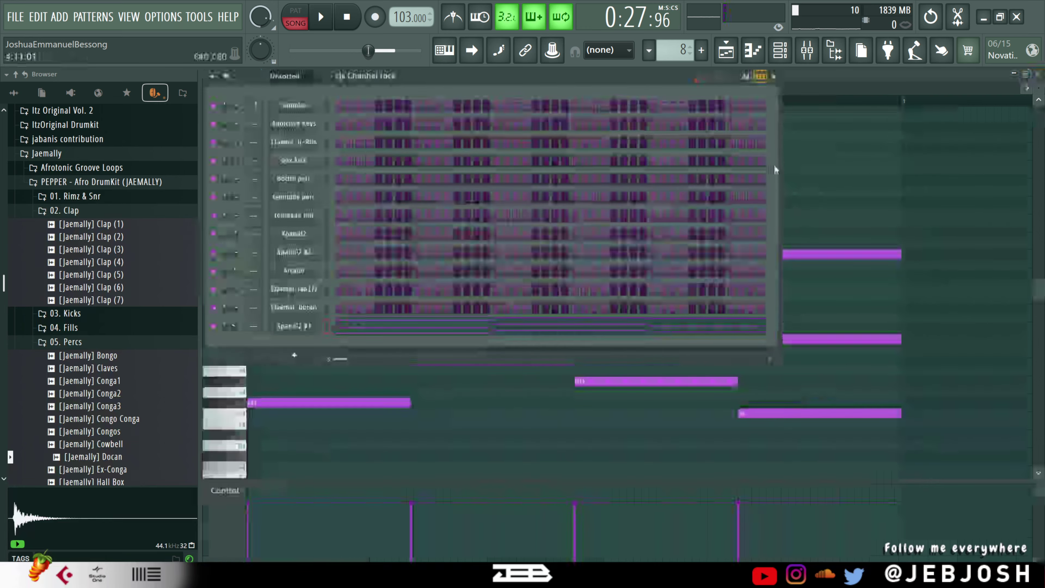
click(295, 356)
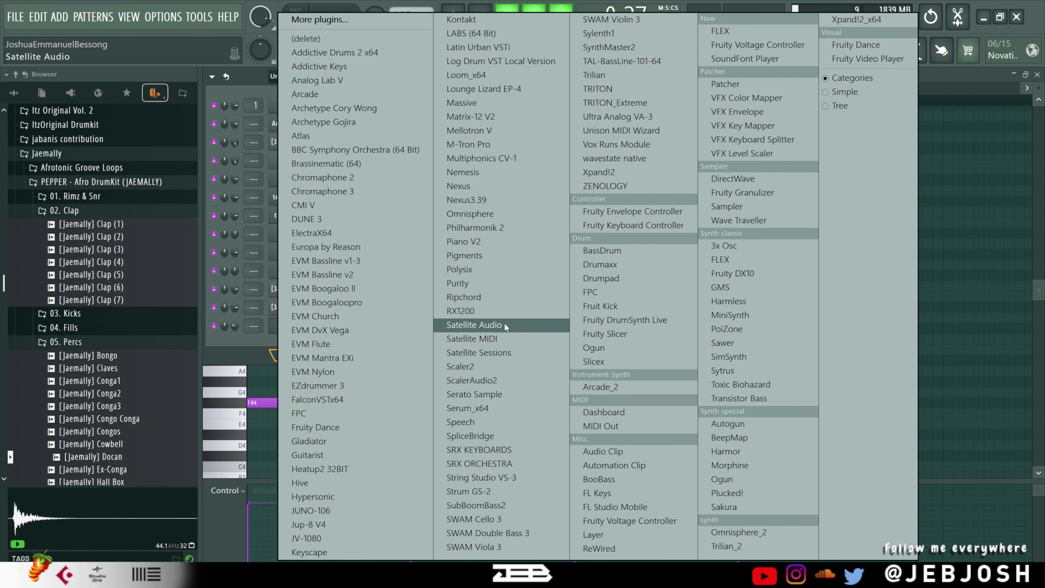
Add a Purity channel loaded with the Bass Guitar > AnA BassGuitar preset
click(503, 288)
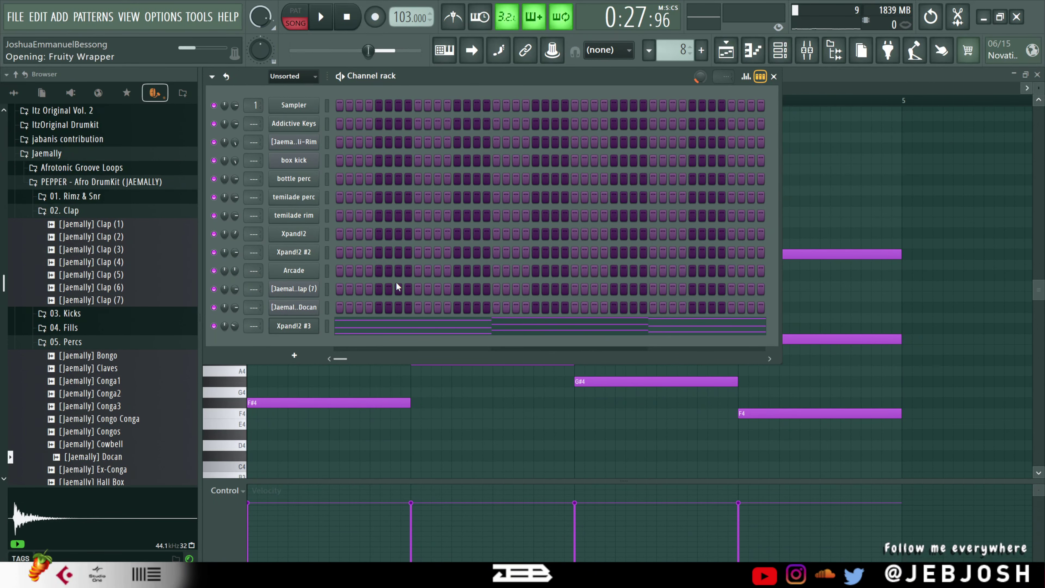
click(410, 324)
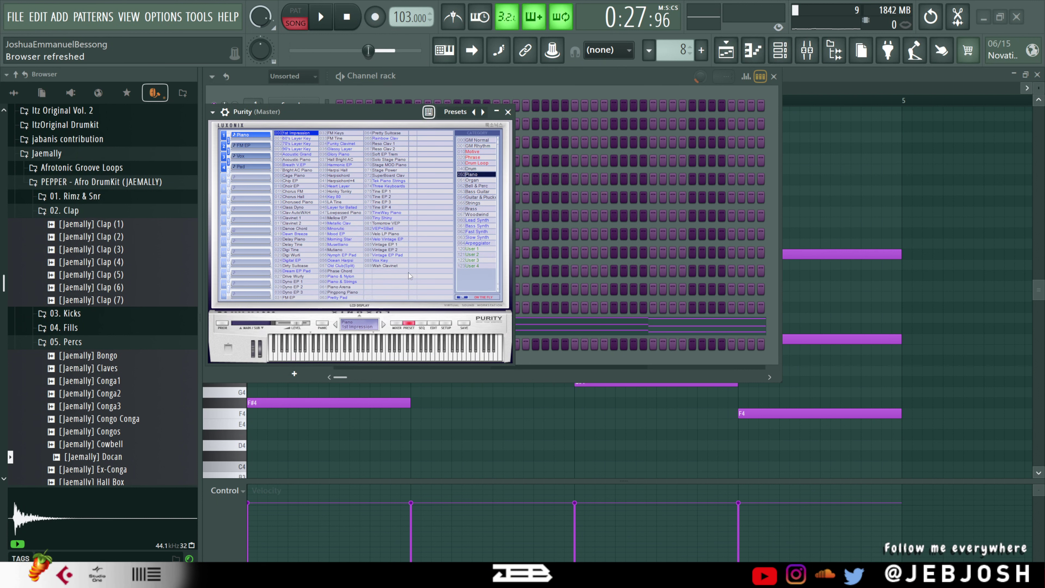
click(482, 193)
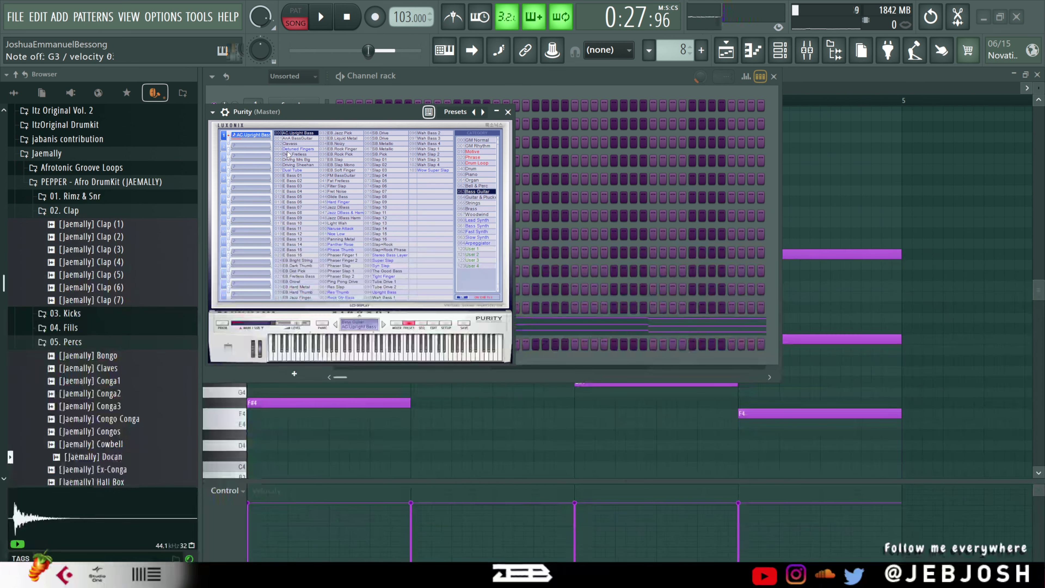
click(307, 139)
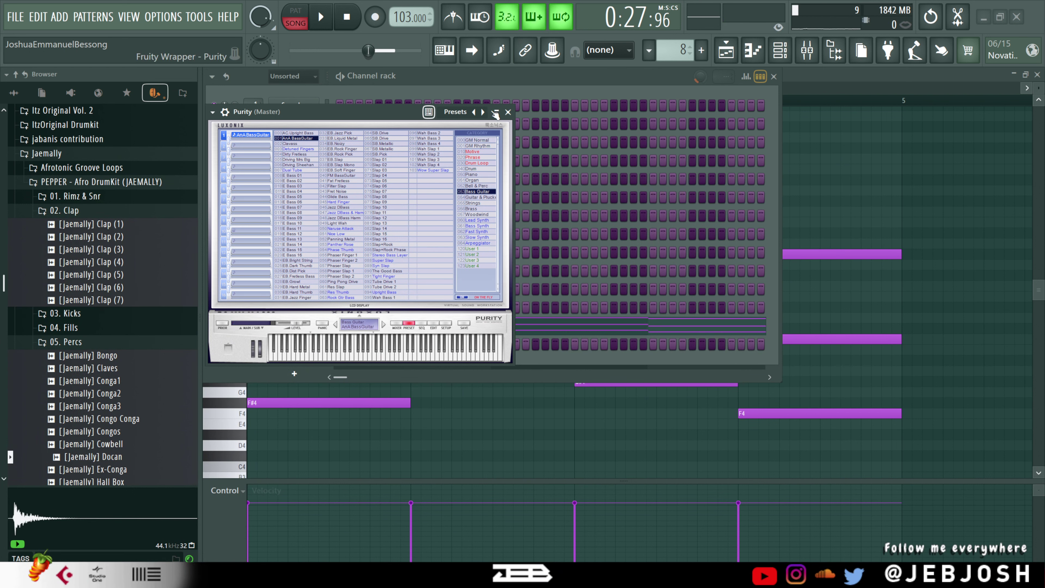
click(507, 112)
Switch to pattern mode and select Pattern 2
click(306, 14)
click(321, 17)
click(648, 50)
click(674, 83)
key(space)
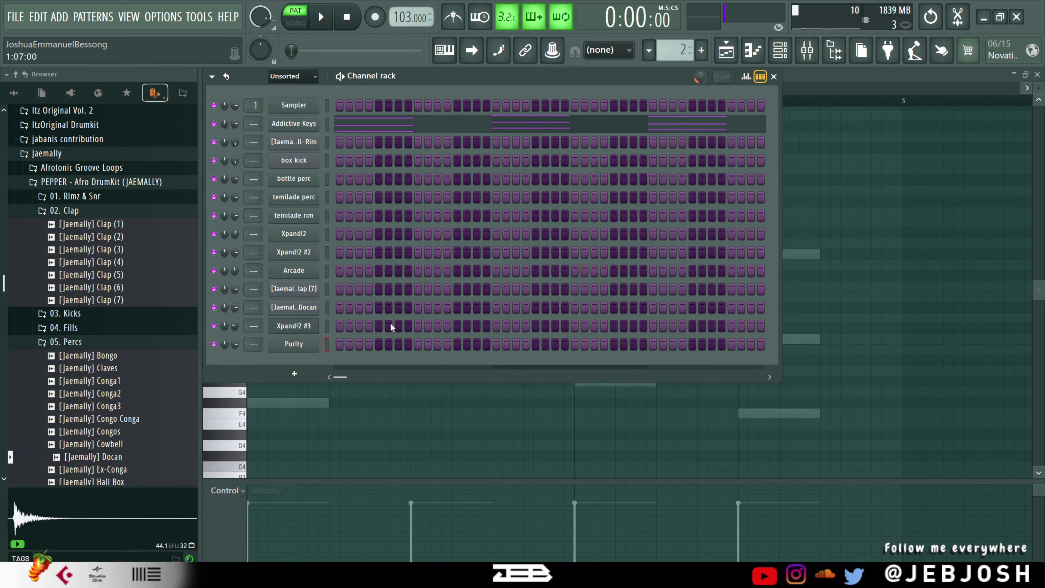
In Purity's piano roll, place F#4, A#4, G#4 and F4 notes at bars 1 to 4
right_click(293, 344)
click(330, 342)
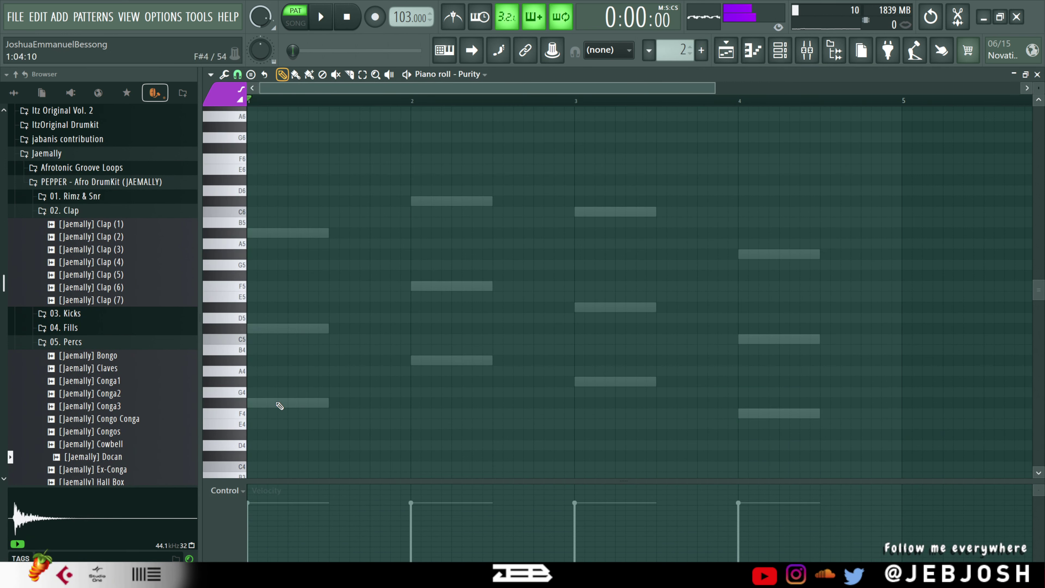
click(250, 404)
key(space)
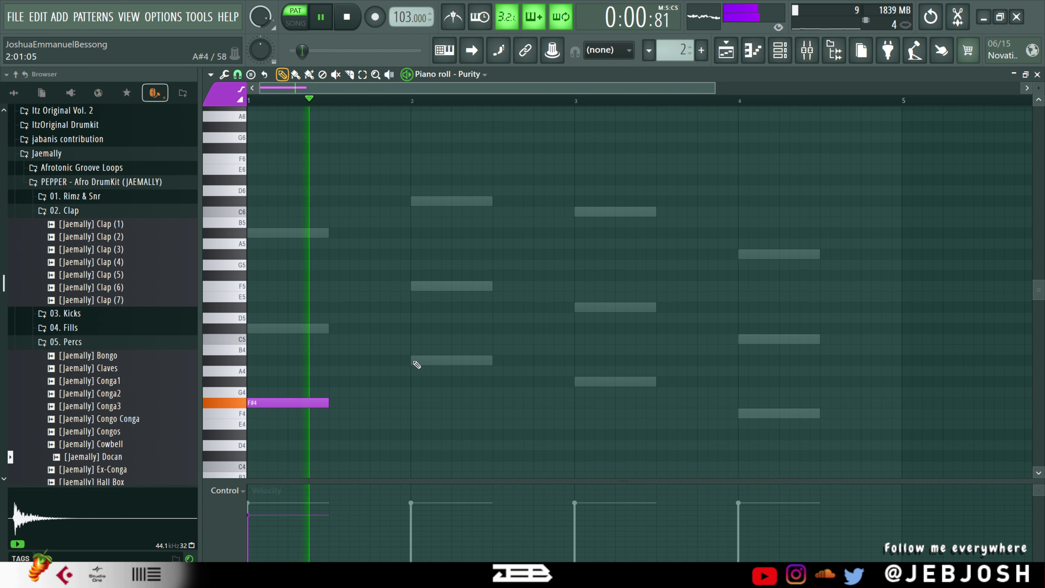
click(416, 361)
click(577, 382)
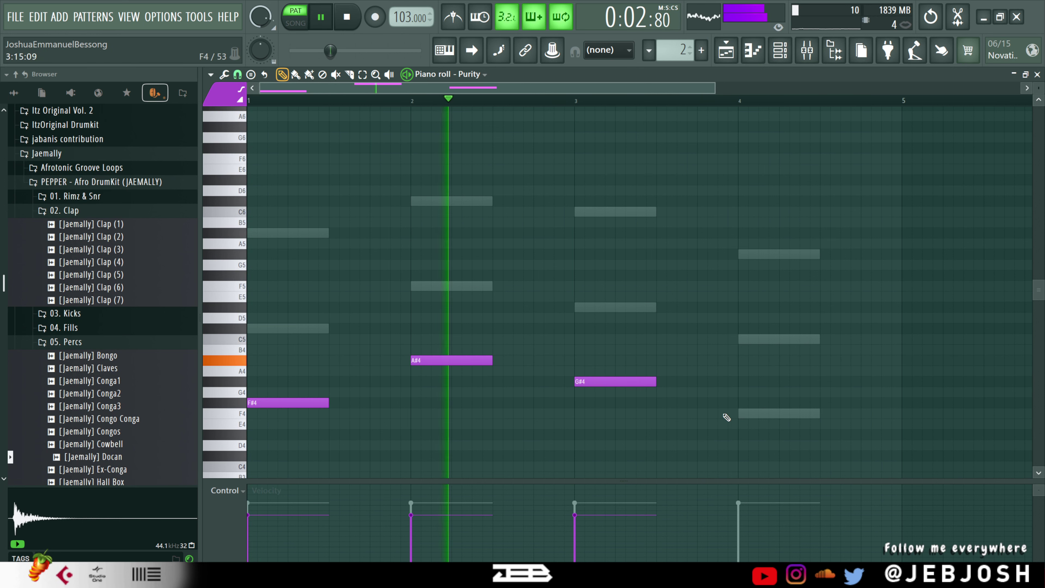
click(741, 414)
key(space)
Add a short high C6 note near bar 2.3 and replay the bass line
drag(533, 274, 536, 225)
key(space)
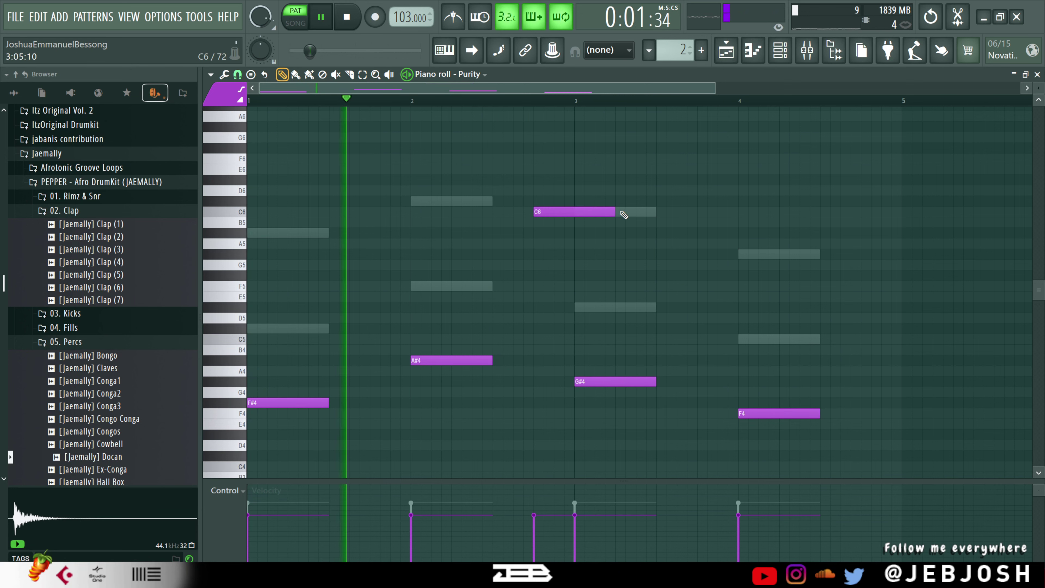
drag(616, 212, 566, 203)
key(space)
key(space)
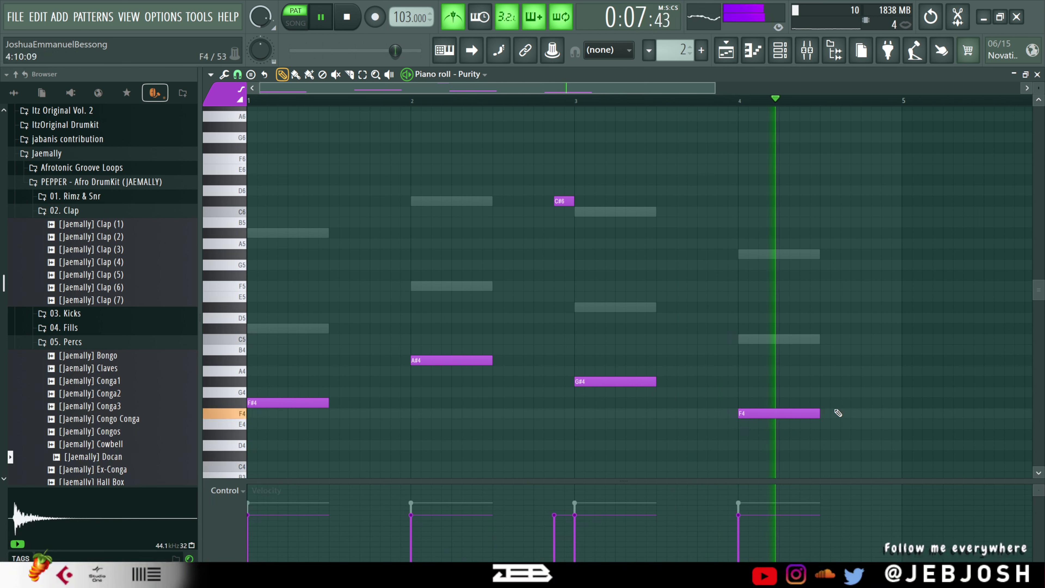
key(space)
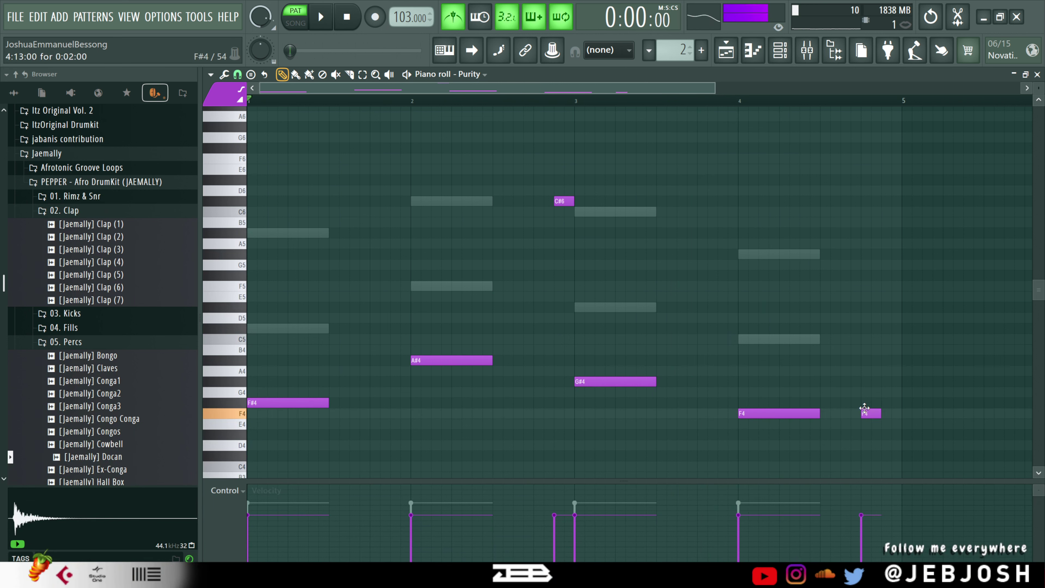
key(space)
Lengthen the F4 near bar 5, add an F5 after bar 2 and a short F#4 before bar 2
drag(865, 411, 885, 412)
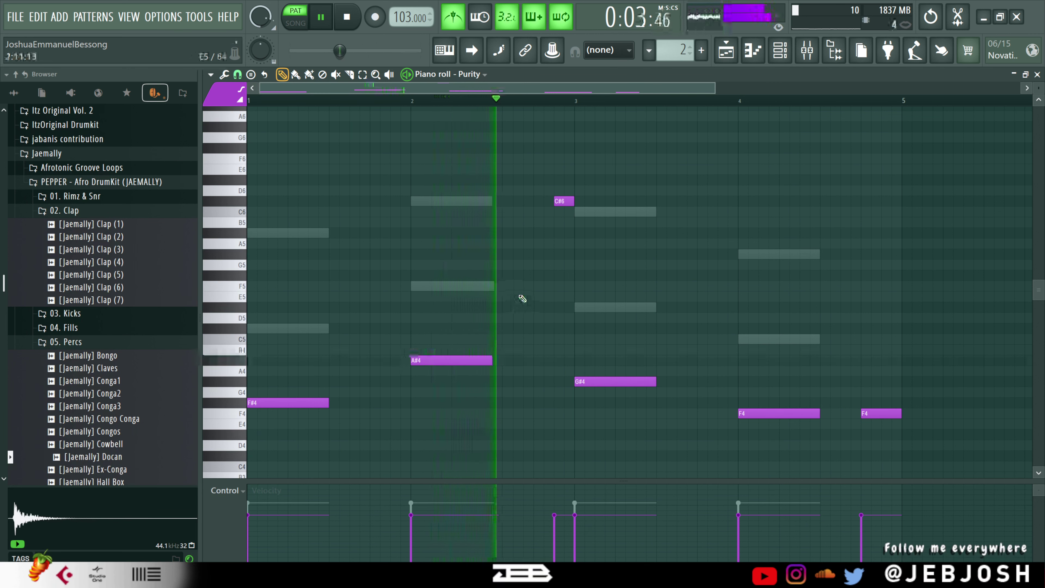
click(531, 288)
key(space)
key(space)
click(393, 404)
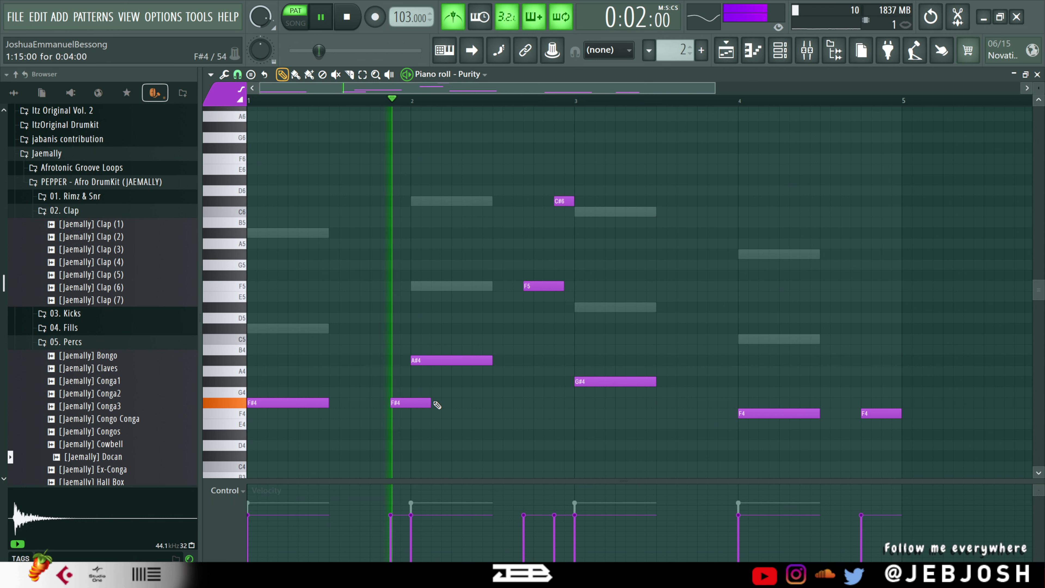
key(space)
key(space)
drag(430, 403, 410, 403)
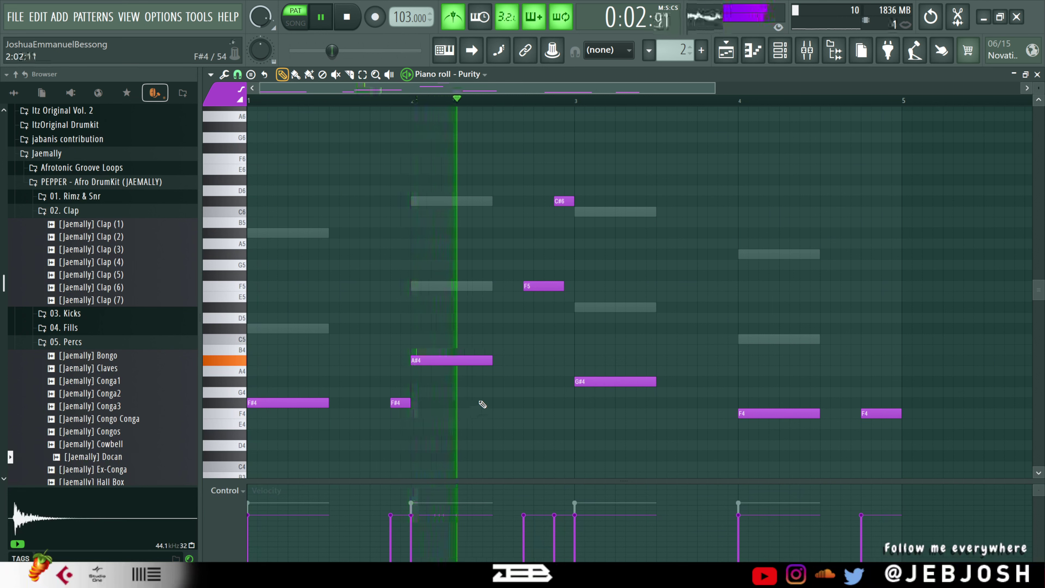
key(space)
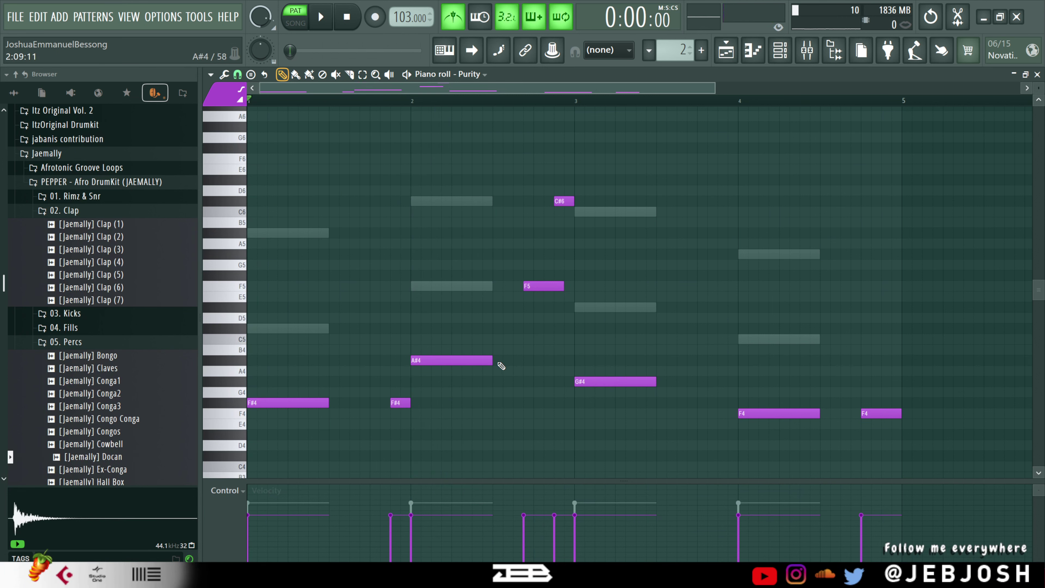
key(space)
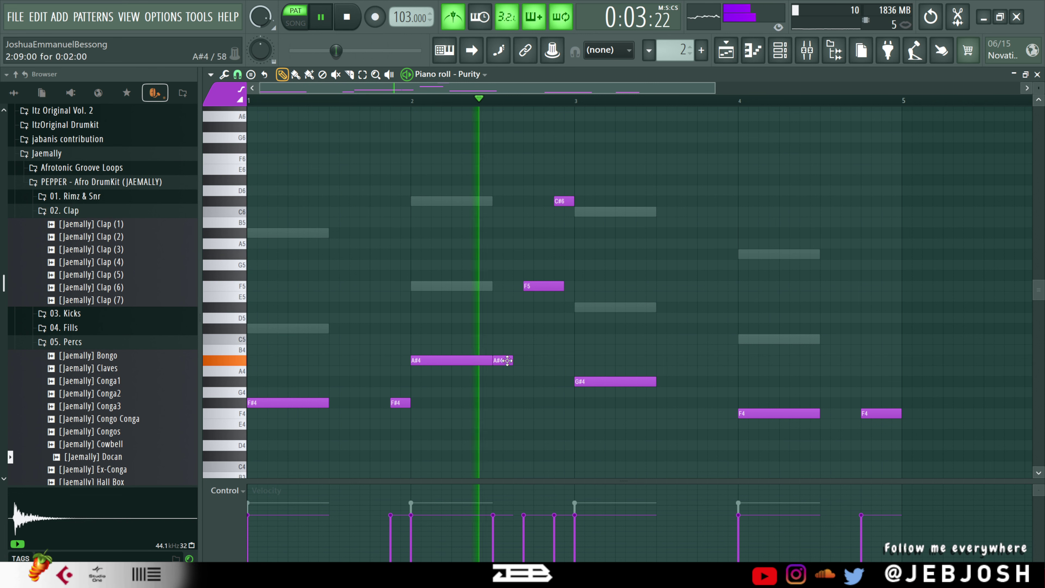
Move the second A#4 later, trim the F5's start, then switch to Pattern 6
mouse_move(504, 360)
mouse_down()
mouse_move(545, 359)
mouse_move(525, 360)
mouse_up()
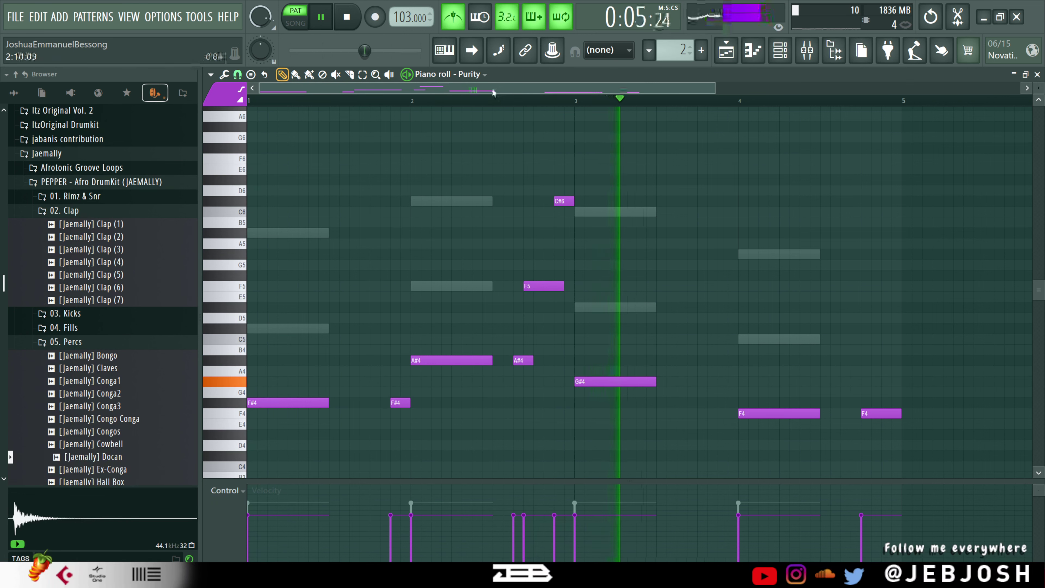
click(418, 95)
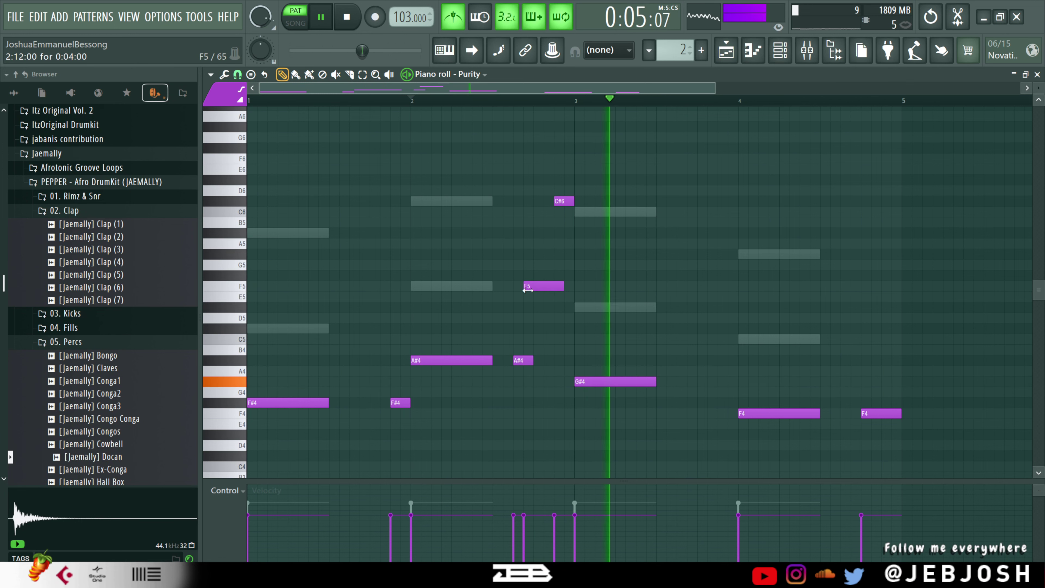
key(space)
key(space)
drag(528, 286, 539, 286)
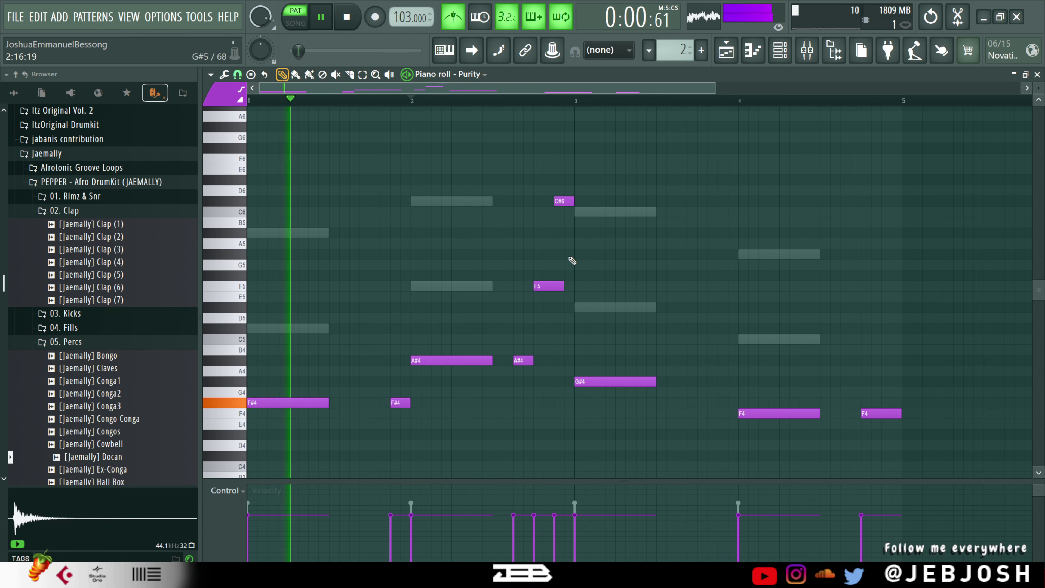
key(ctrl+a)
key(Delete)
key(space)
scroll(679, 49, up, 5)
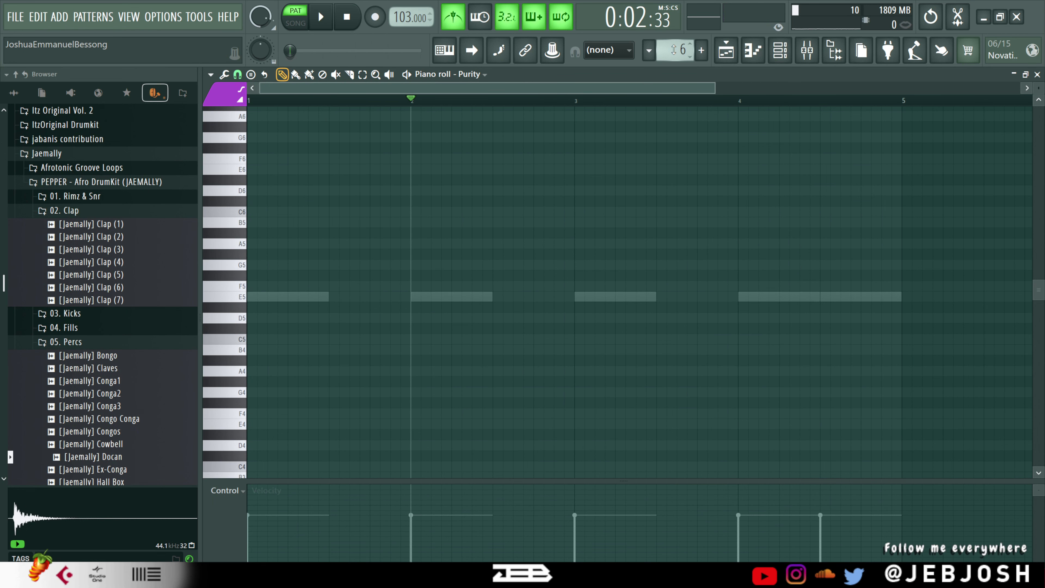
Select Pattern 9 and paint it onto Track 15 at bars 13 and 17
scroll(679, 50, up, 2)
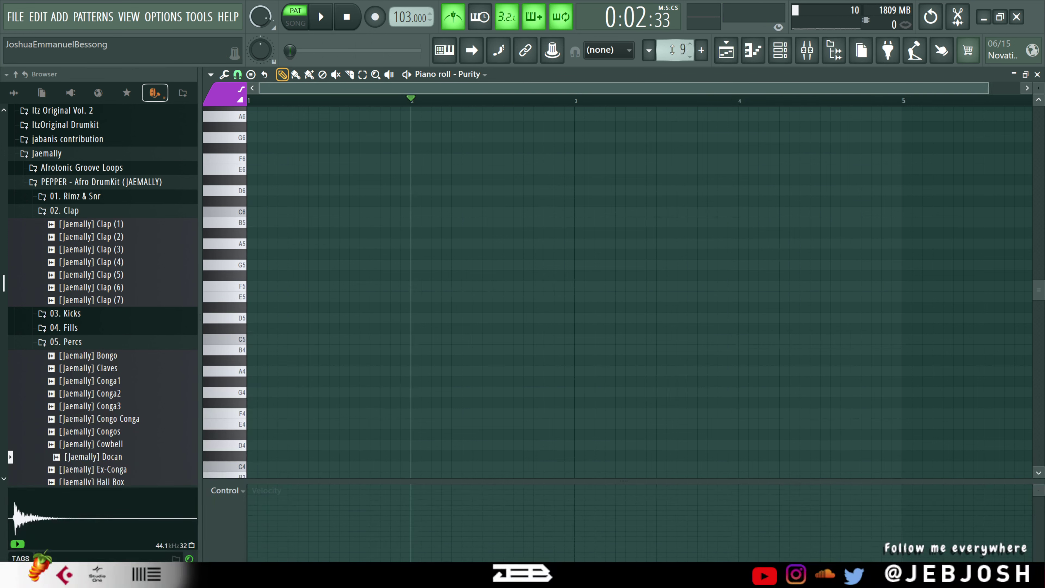
click(726, 50)
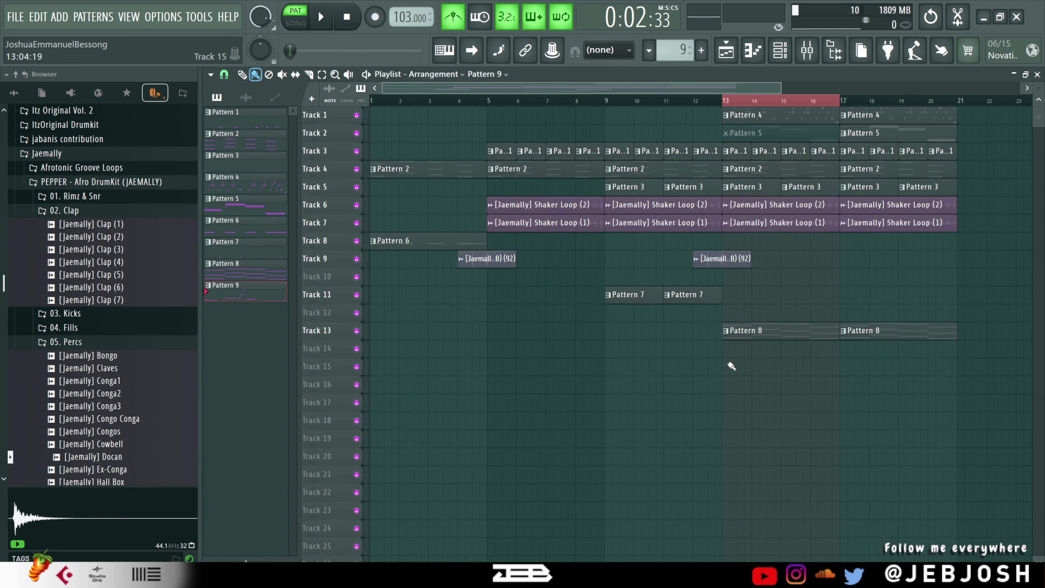
drag(729, 368, 877, 371)
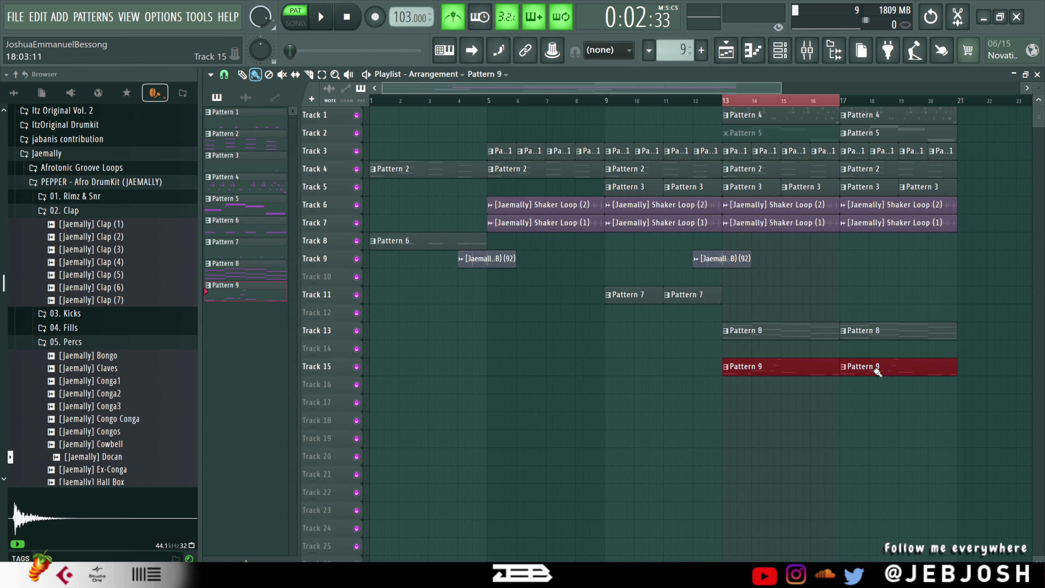
Play the song from bar 13 with the metronome off, then stop and deselect
click(724, 101)
key(space)
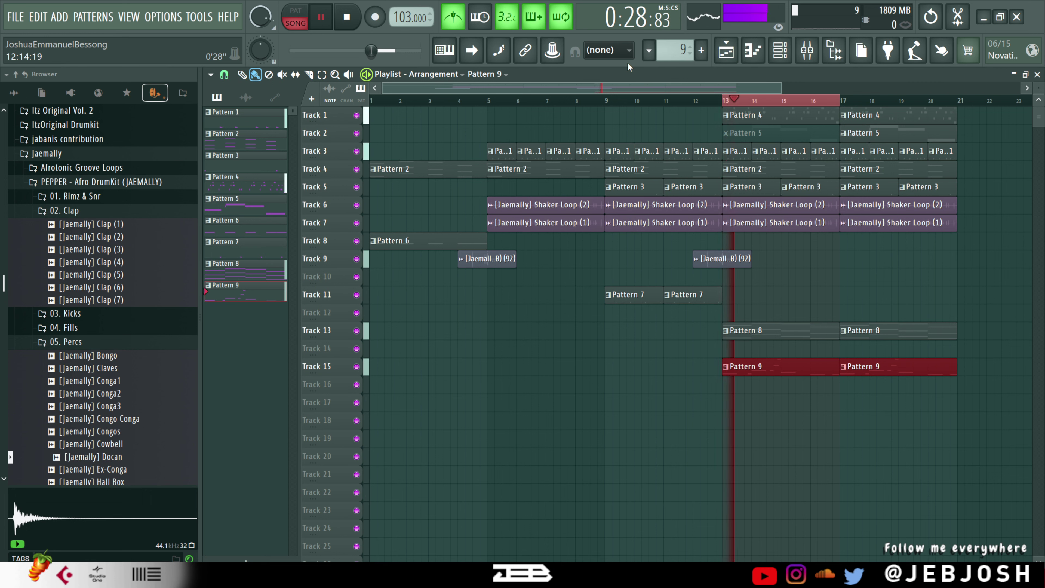
click(457, 26)
key(space)
key(ctrl+d)
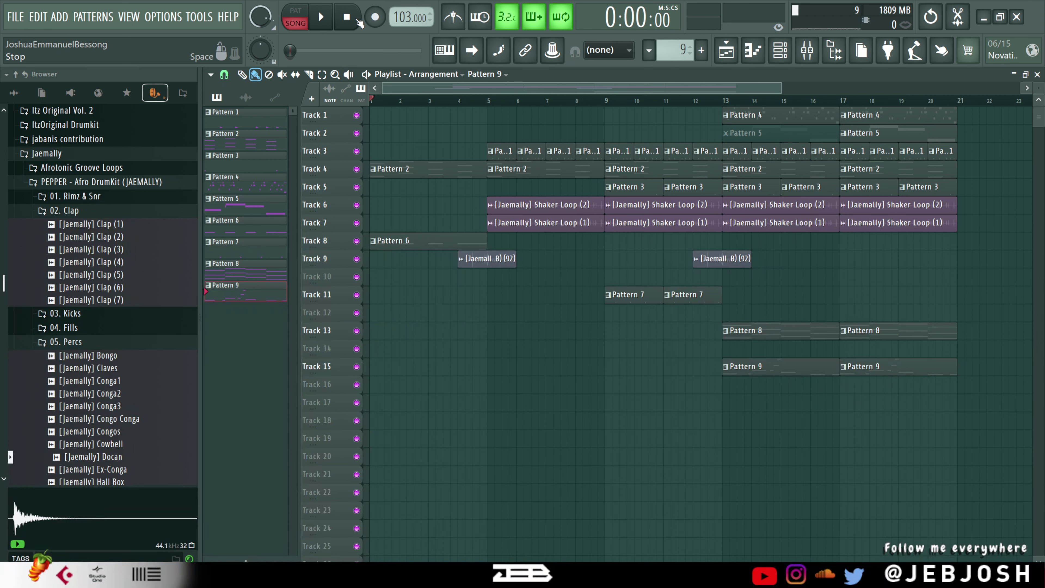
While the song plays, mute Track 1's Pattern 4 clips at bars 13 and 17
key(space)
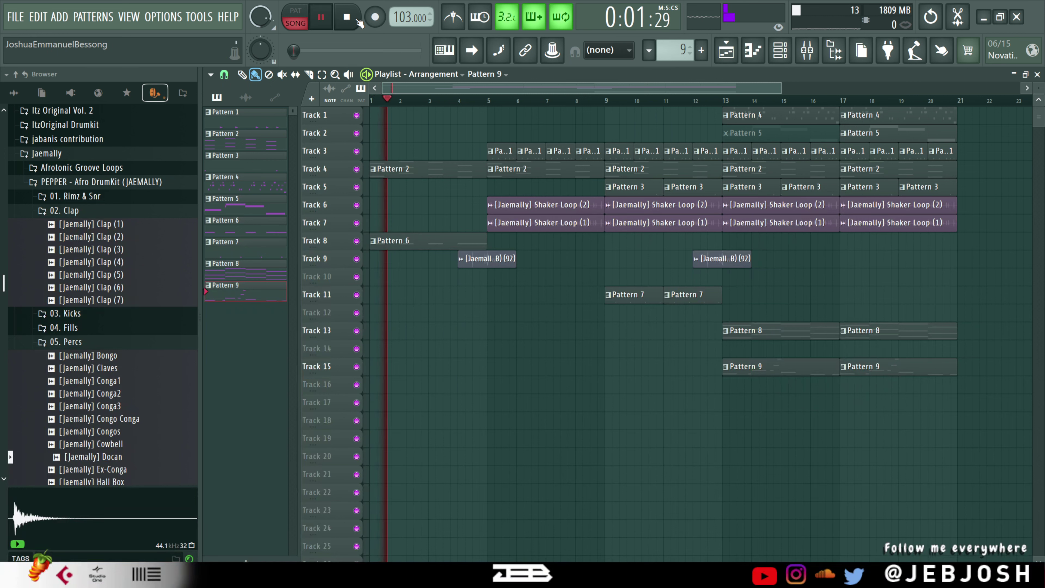
click(436, 239)
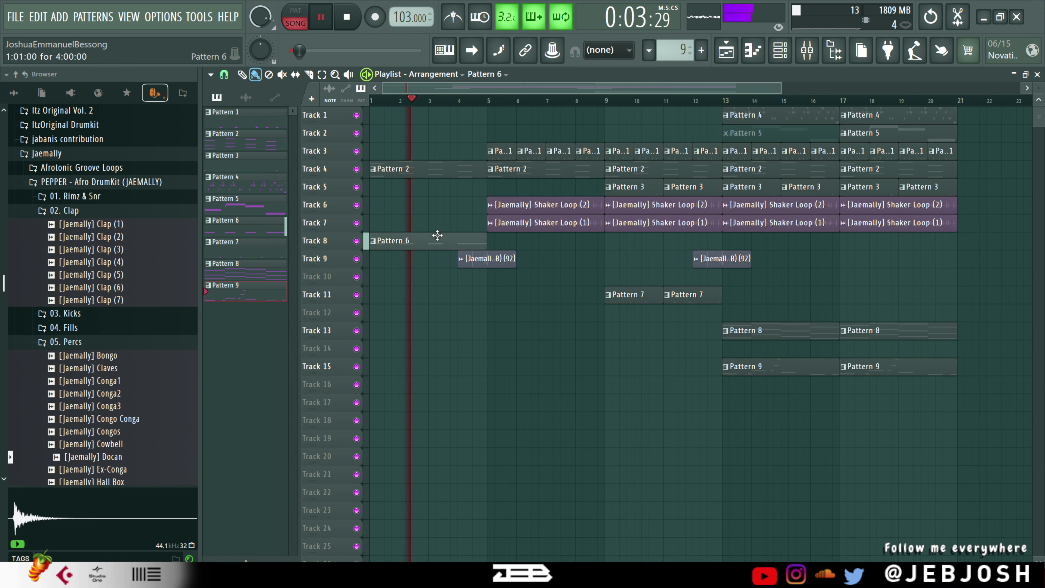
click(781, 50)
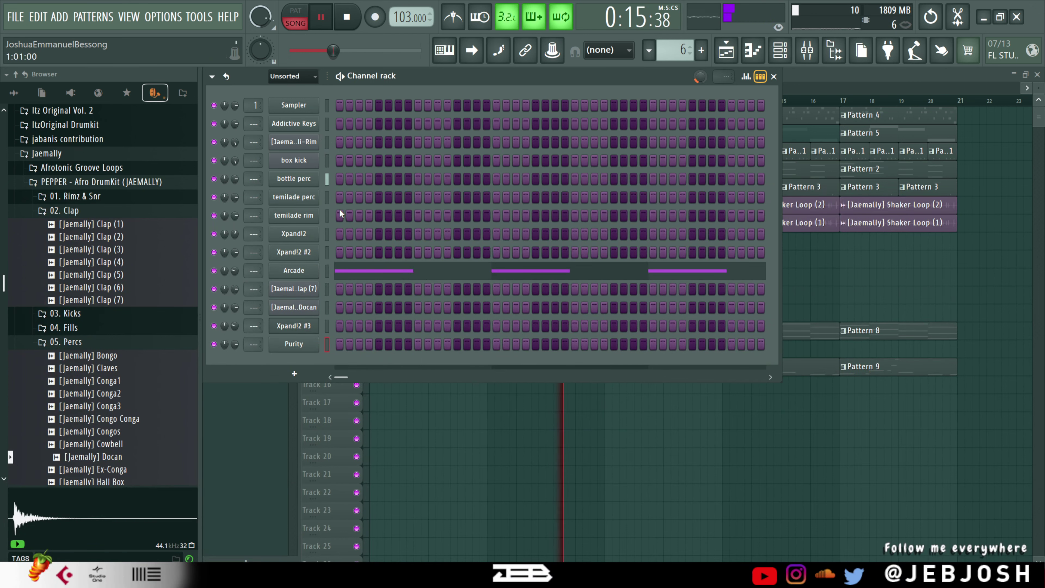
key(F6)
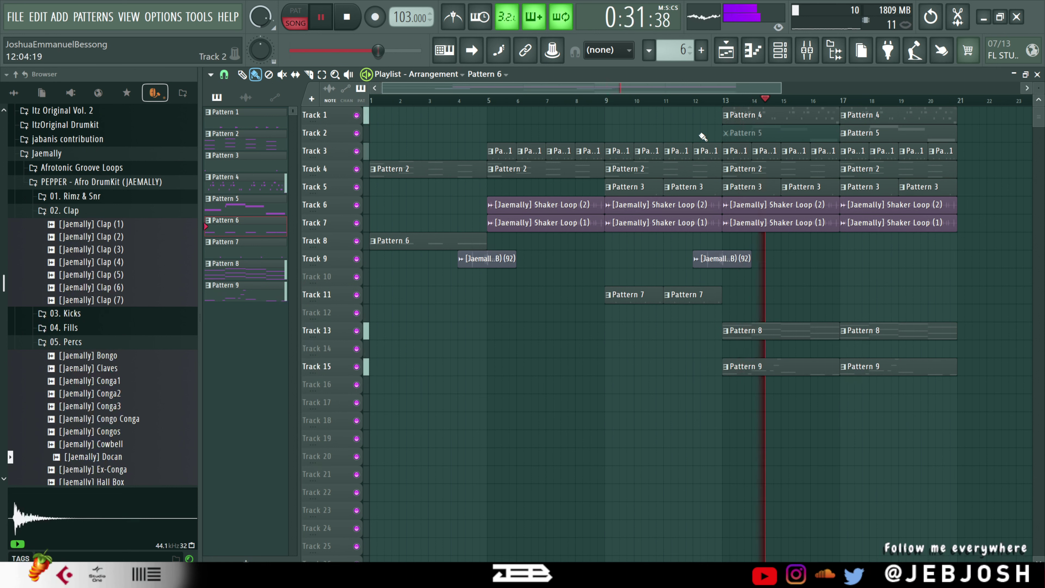
click(741, 116)
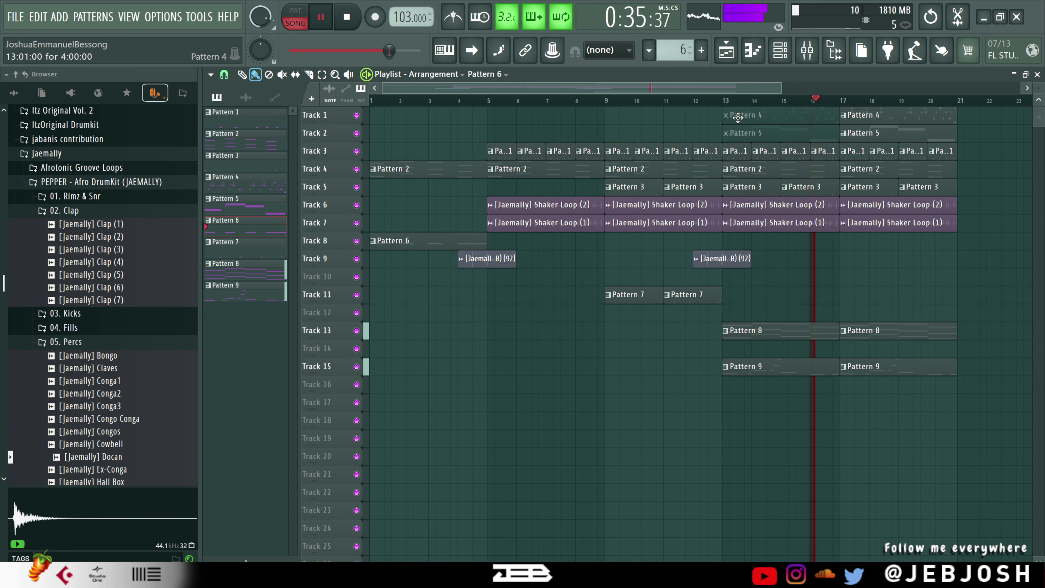
click(944, 114)
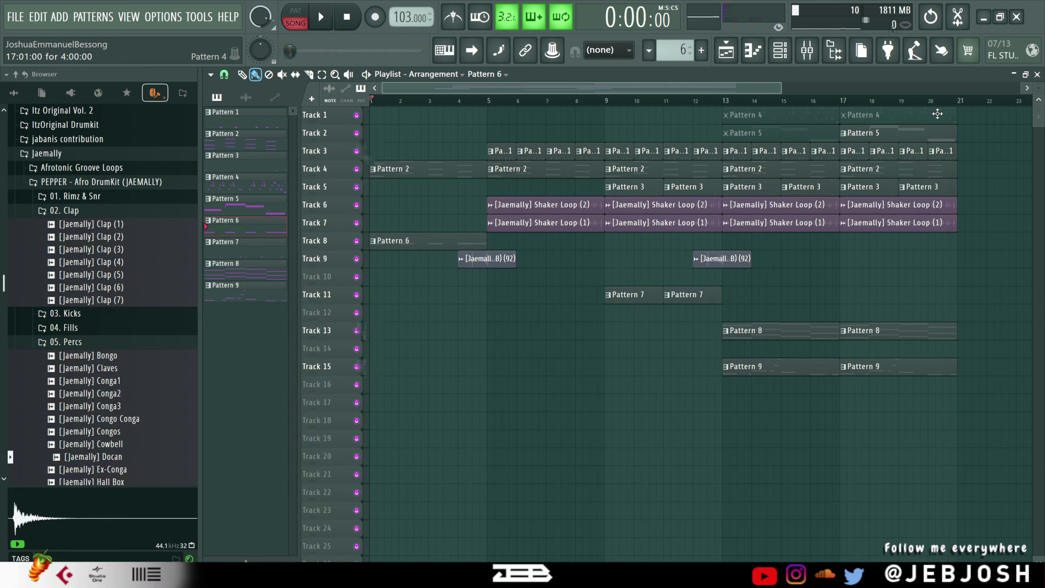
Zoom the Playlist out horizontally so the full arrangement from bar 1 to bar 36 fits on screen
scroll(818, 212, down, 4)
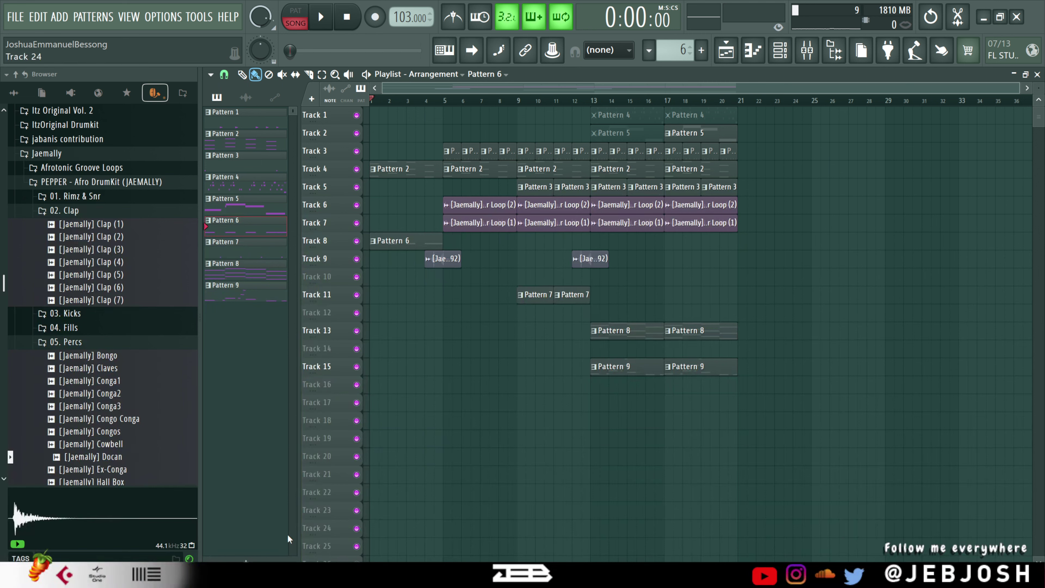
Switch to Chrome's Chordify page for 'People' with the G♭, G♭maj7, B♭m and A♭ voicings
mouse_move(453, 556)
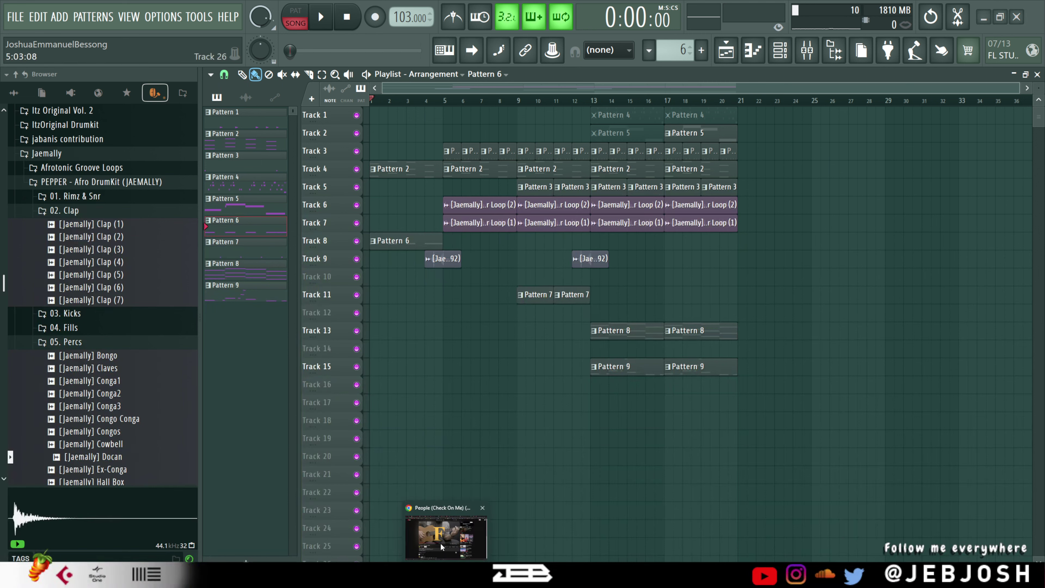
click(446, 530)
click(437, 7)
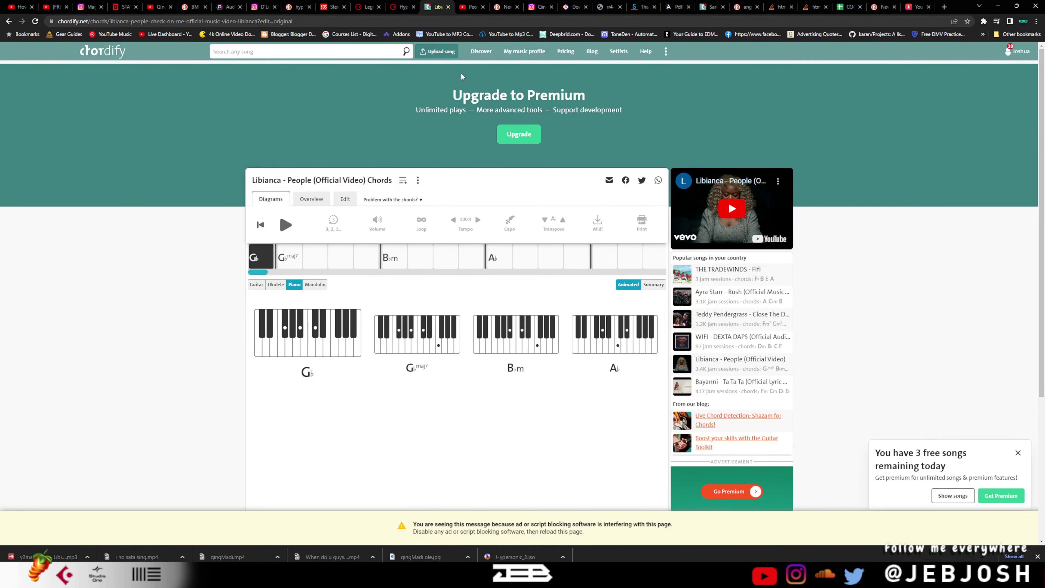